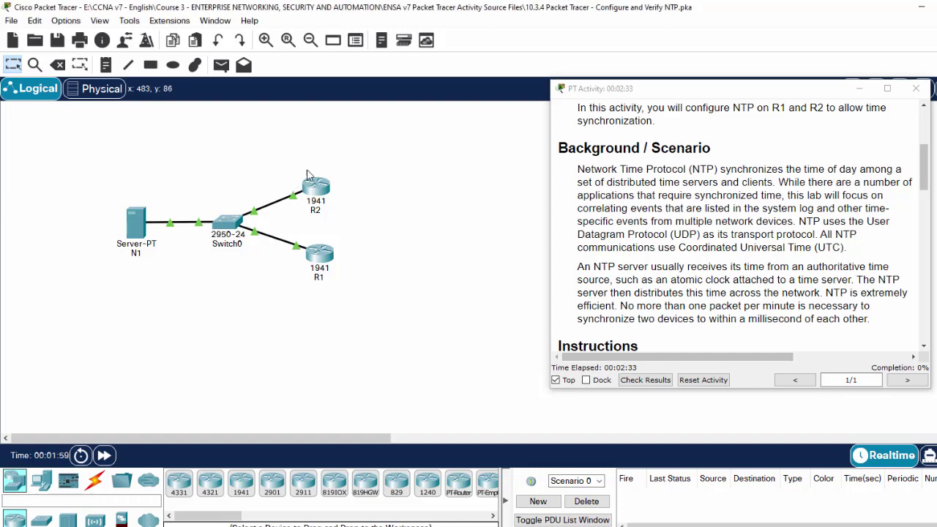
# Check the NTP service settings on server N1.
pyautogui.moveTo(298, 153); pyautogui.dragTo(362, 297)
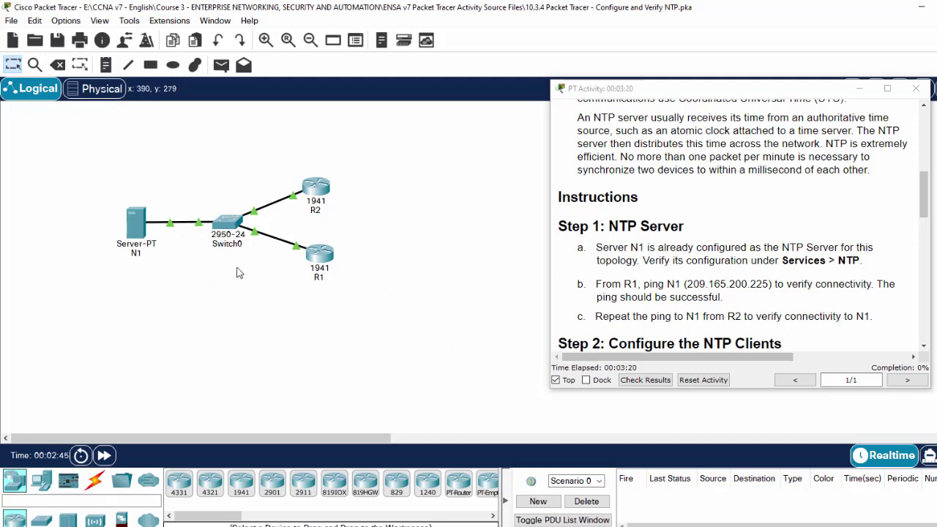
pyautogui.click(136, 222)
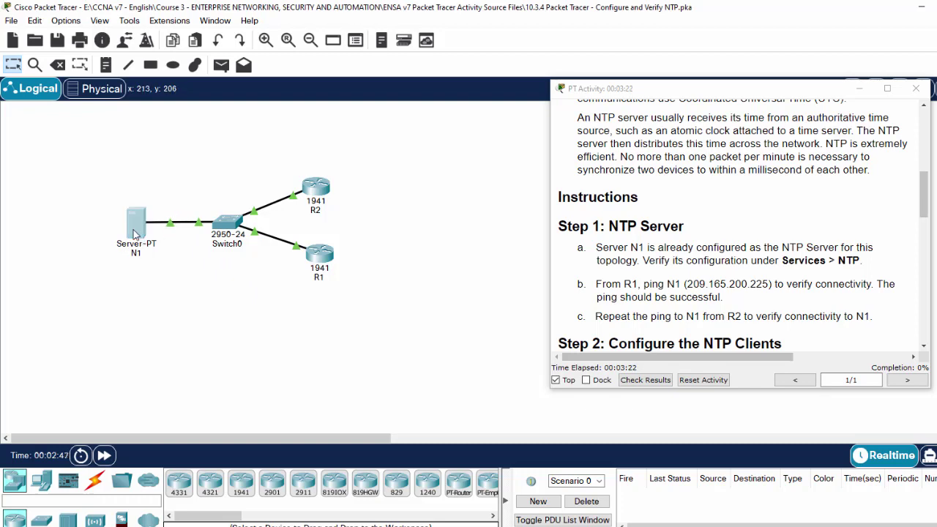
pyautogui.moveTo(421, 63); pyautogui.dragTo(211, 66)
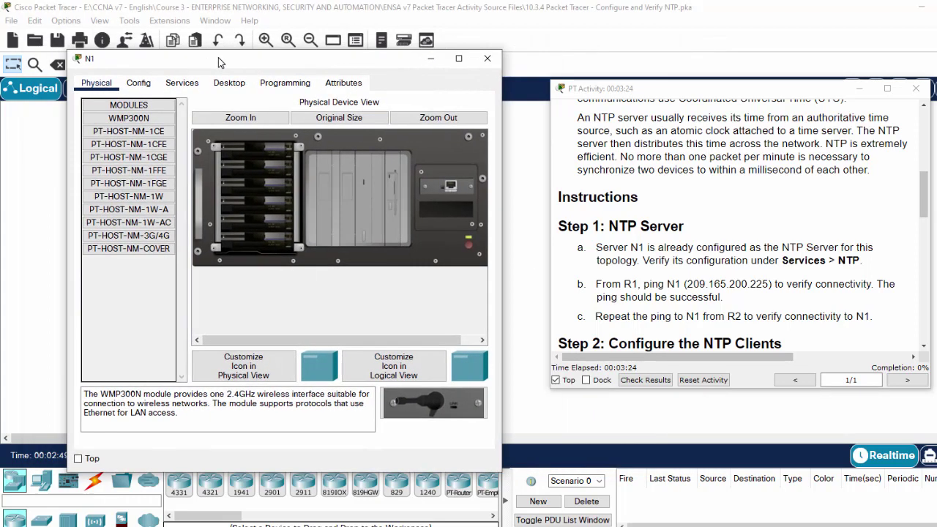
pyautogui.click(194, 85)
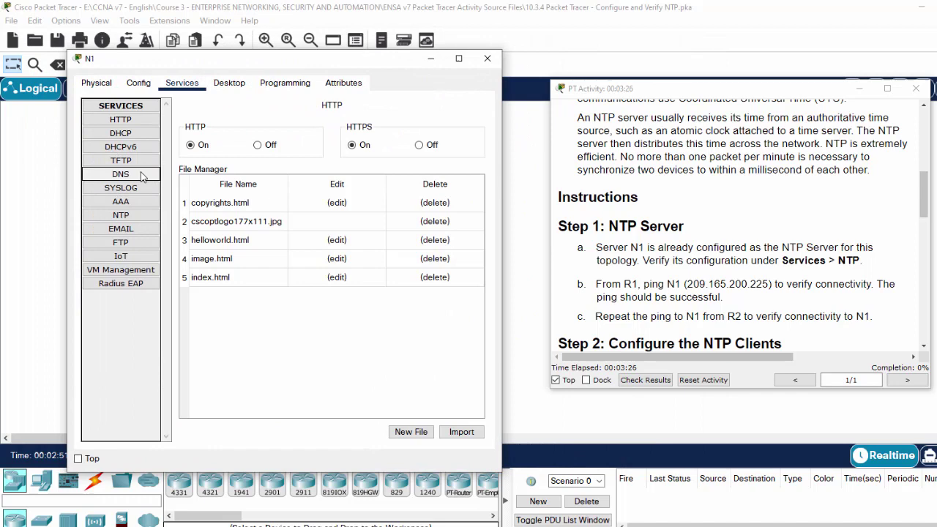
pyautogui.click(134, 218)
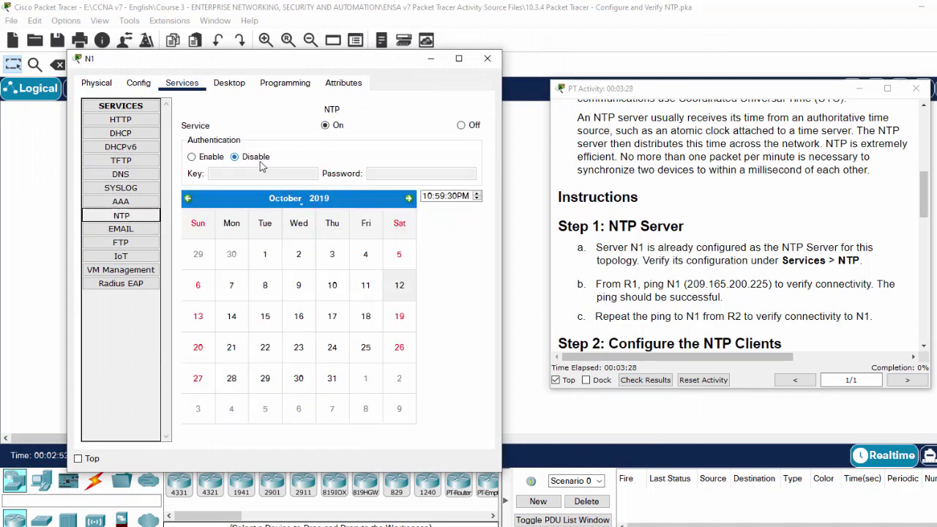
pyautogui.click(432, 59)
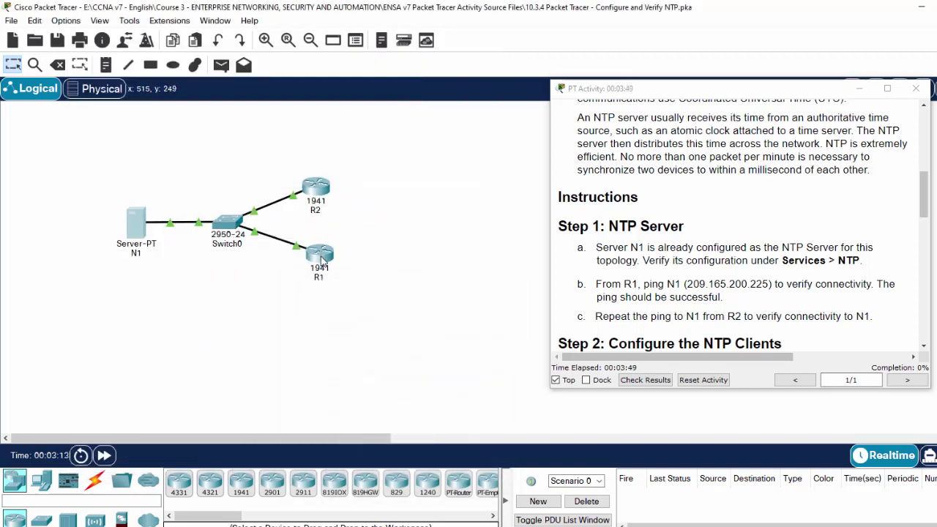
# Open R1's command line and enter privileged mode.
pyautogui.moveTo(329, 262)
pyautogui.moveTo(144, 258)
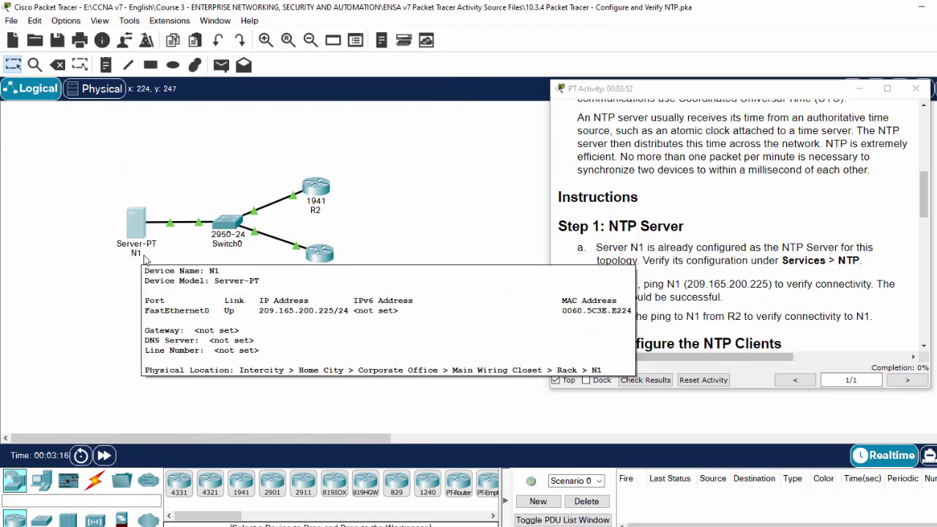
pyautogui.click(325, 256)
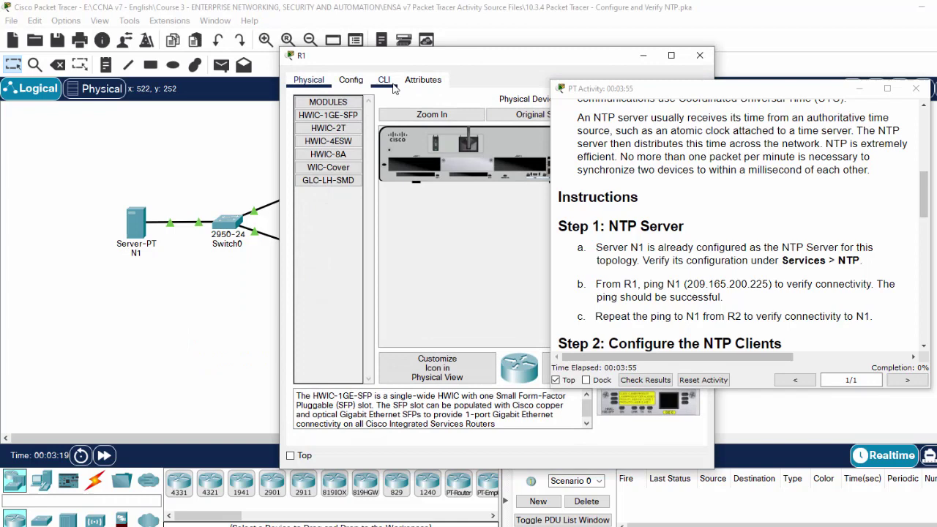
pyautogui.click(393, 84)
pyautogui.press('Return')
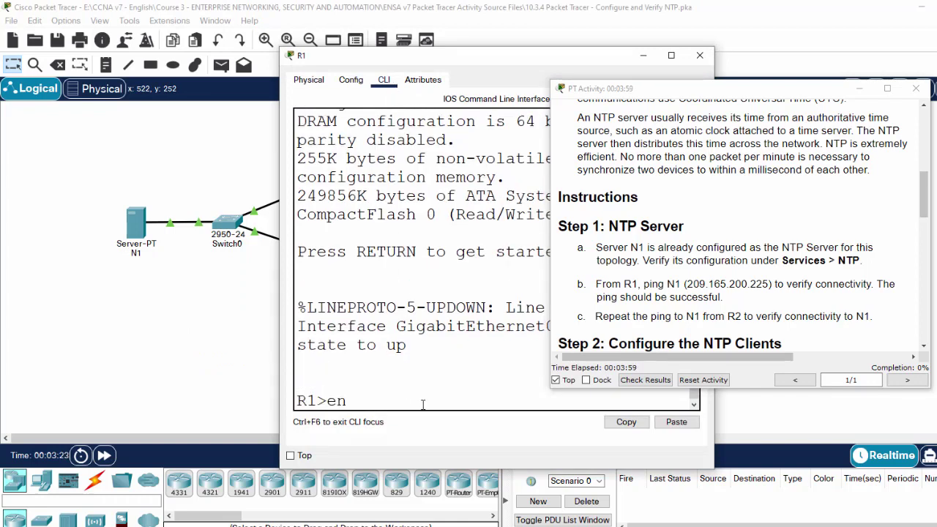
pyautogui.press('Return')
# Ping N1 at 209.165.200.225 from R1, getting an 80 percent (4/5) success rate.
pyautogui.write('ping ')
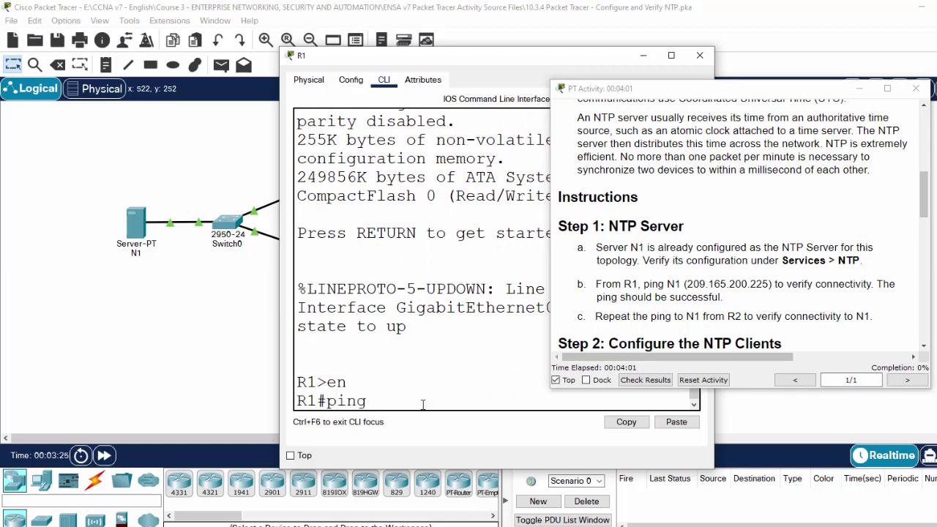
pyautogui.write('209.165.200.225')
pyautogui.press('Return')
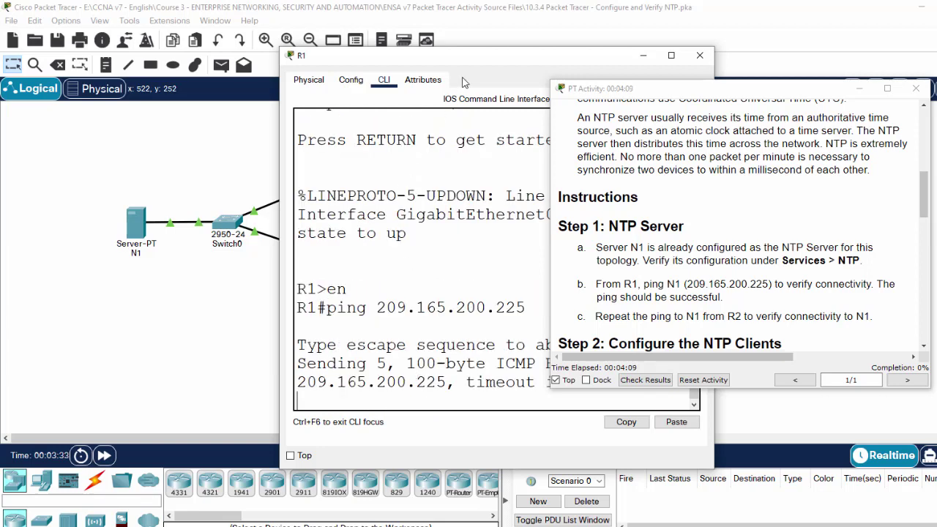
pyautogui.moveTo(477, 57); pyautogui.dragTo(352, 42)
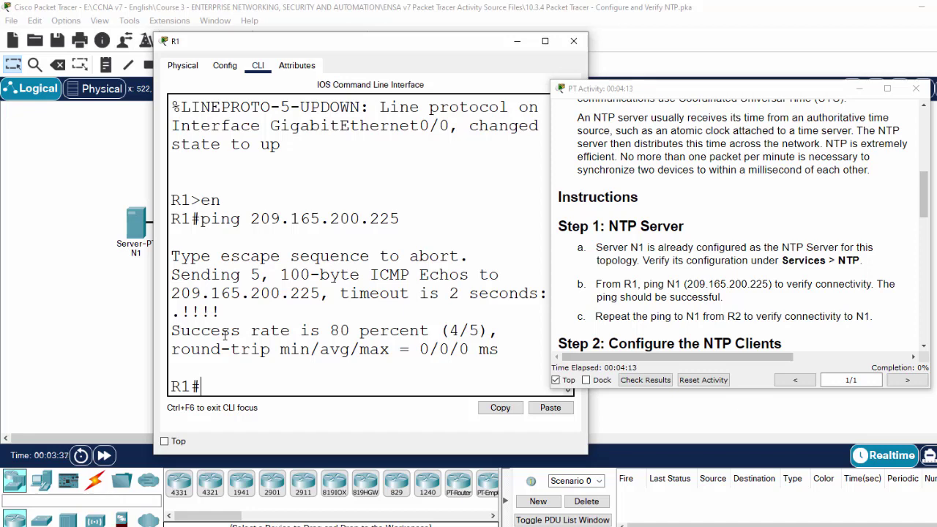
pyautogui.click(132, 269)
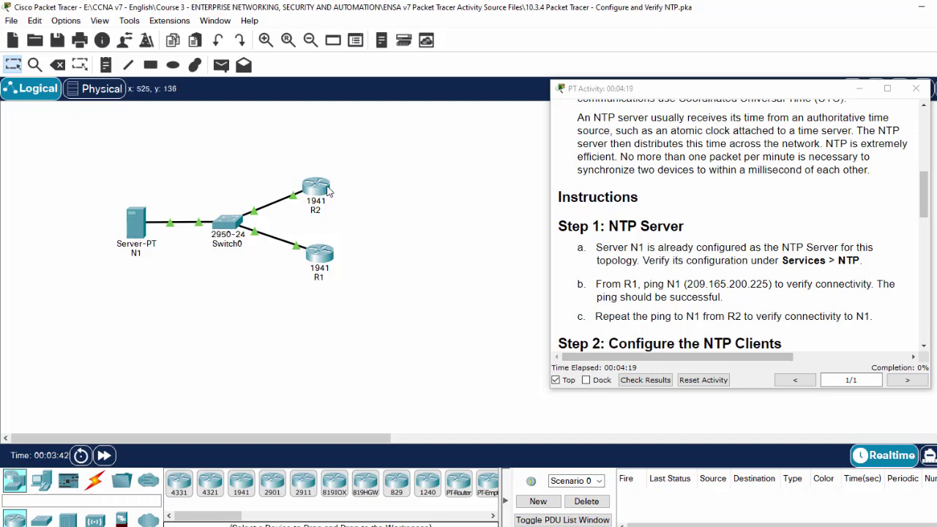
# Send simple ICMP test packets from N1 to R2 and from R2 to N1.
pyautogui.moveTo(328, 190)
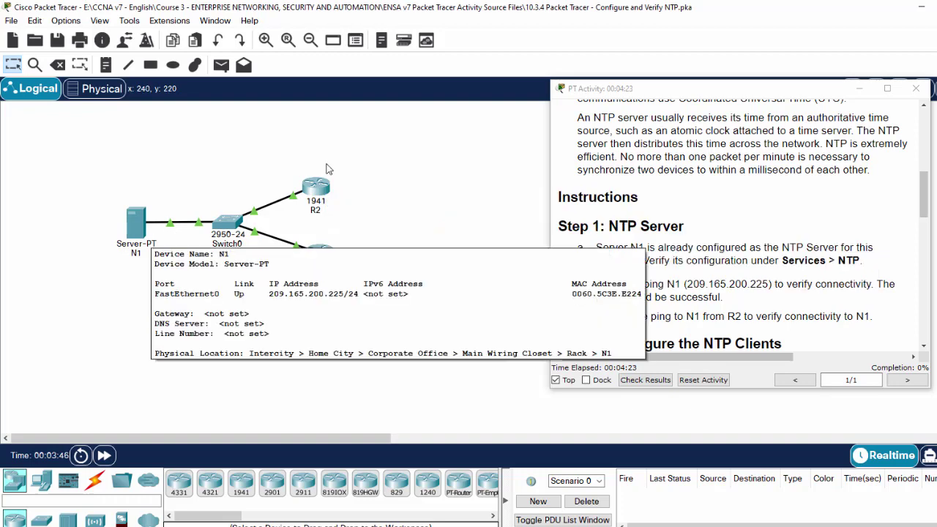
pyautogui.click(221, 66)
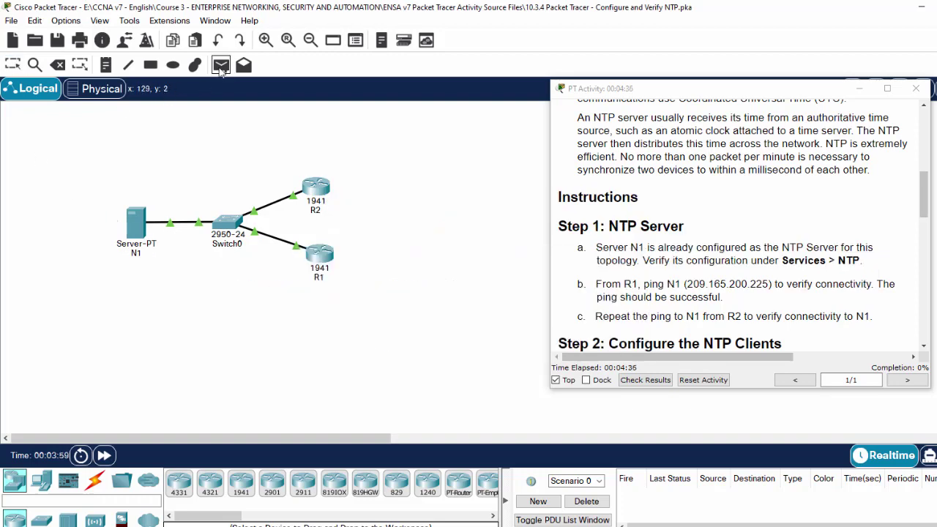
pyautogui.click(138, 227)
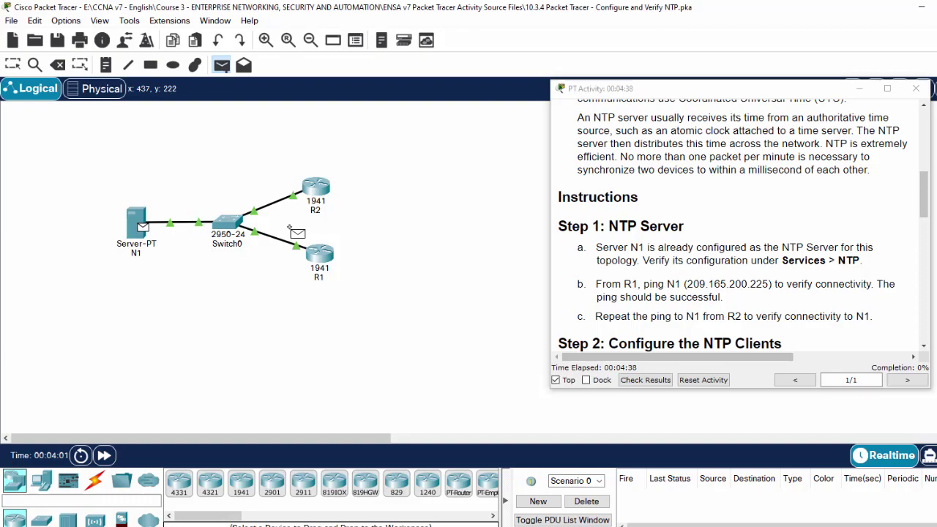
pyautogui.click(316, 192)
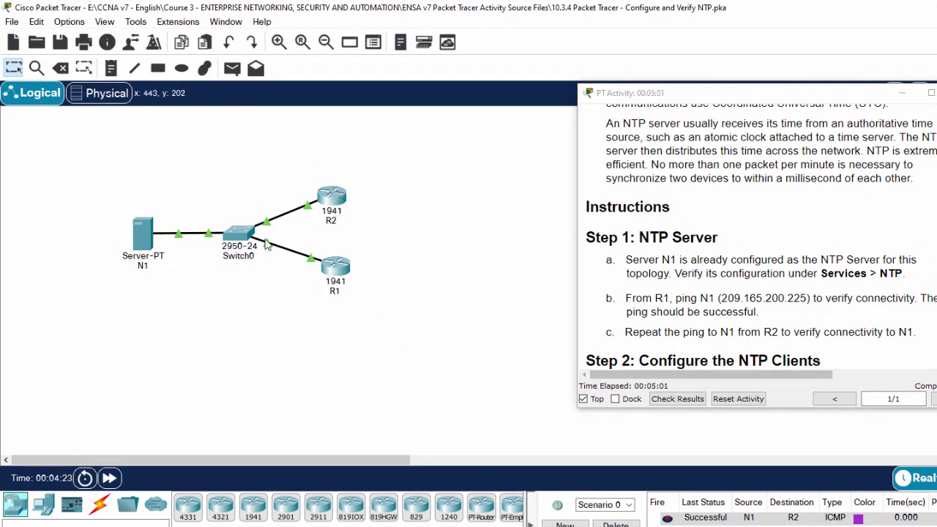
pyautogui.click(232, 68)
pyautogui.click(334, 195)
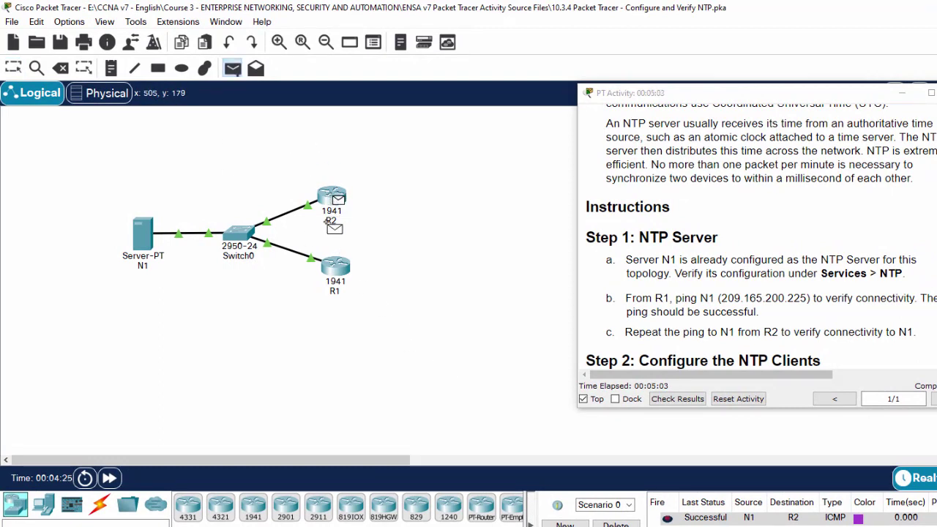
pyautogui.click(144, 245)
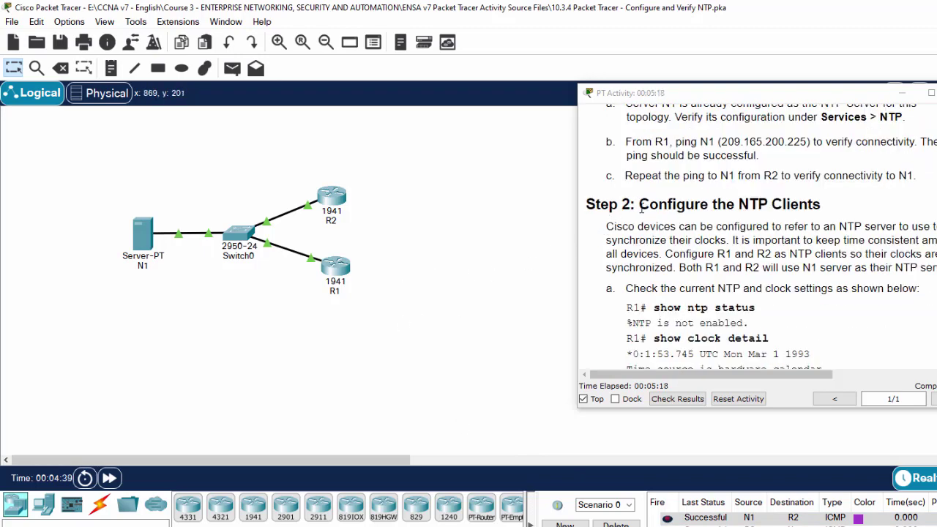
pyautogui.click(714, 206)
pyautogui.moveTo(639, 205); pyautogui.dragTo(844, 207)
pyautogui.click(669, 241)
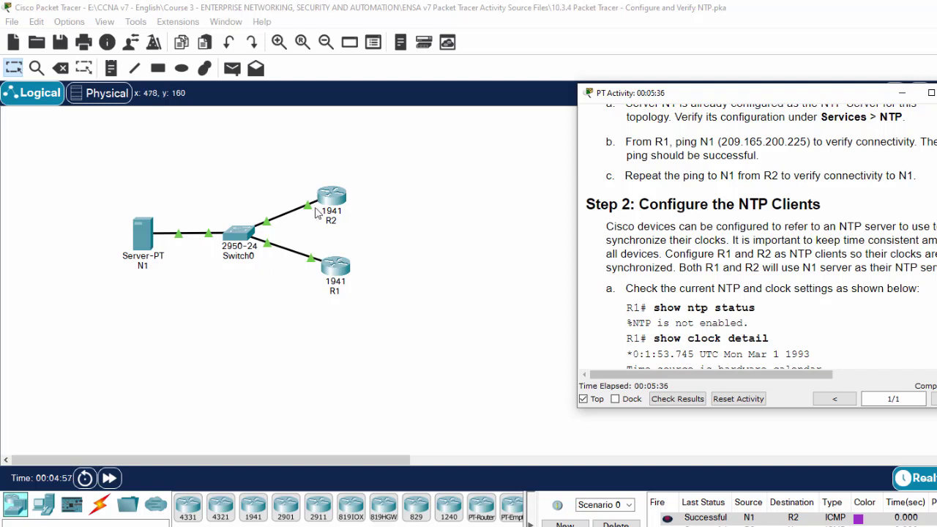
pyautogui.moveTo(297, 174); pyautogui.dragTo(379, 313)
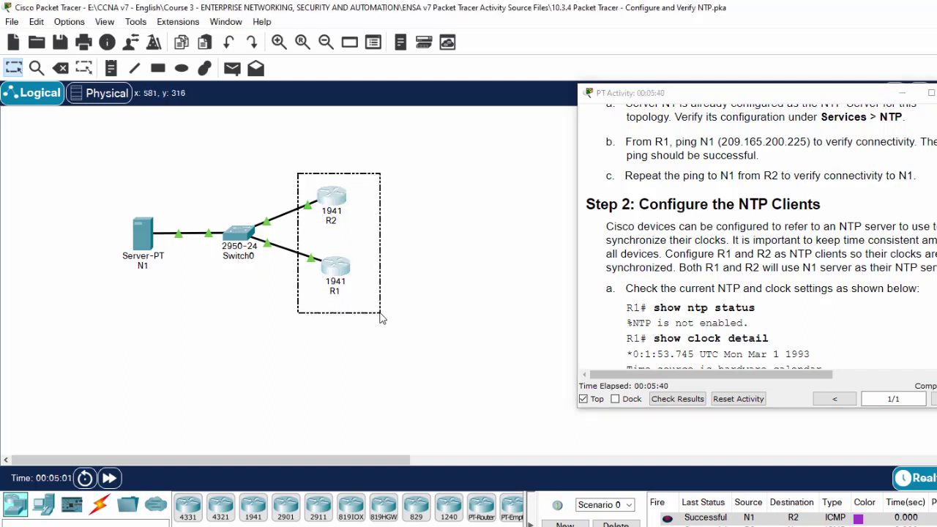
pyautogui.click(379, 317)
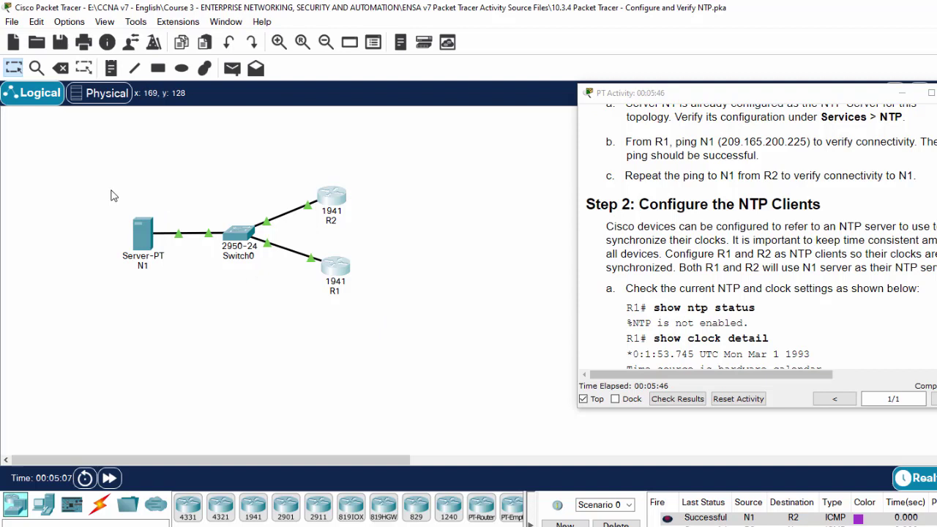
pyautogui.moveTo(112, 191); pyautogui.dragTo(197, 295)
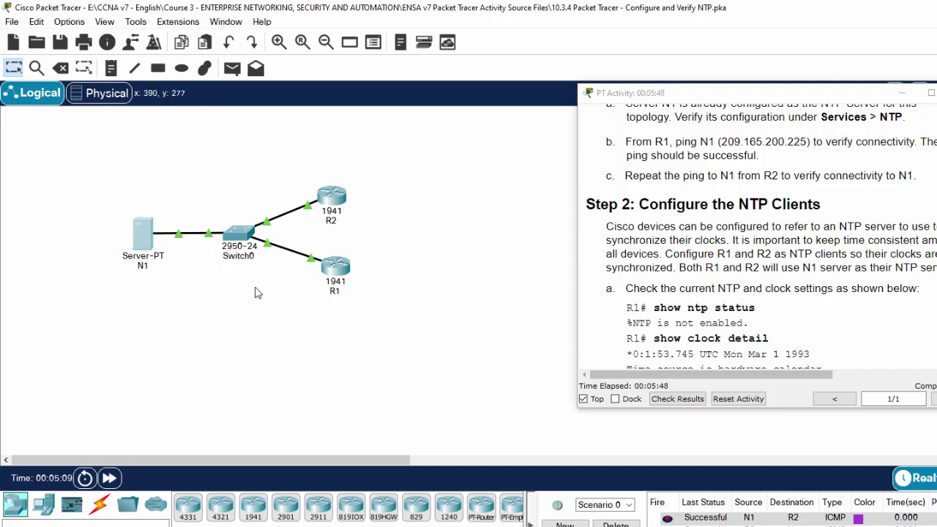
# Run show ntp status on R1, which reports NTP is not enabled.
pyautogui.click(334, 270)
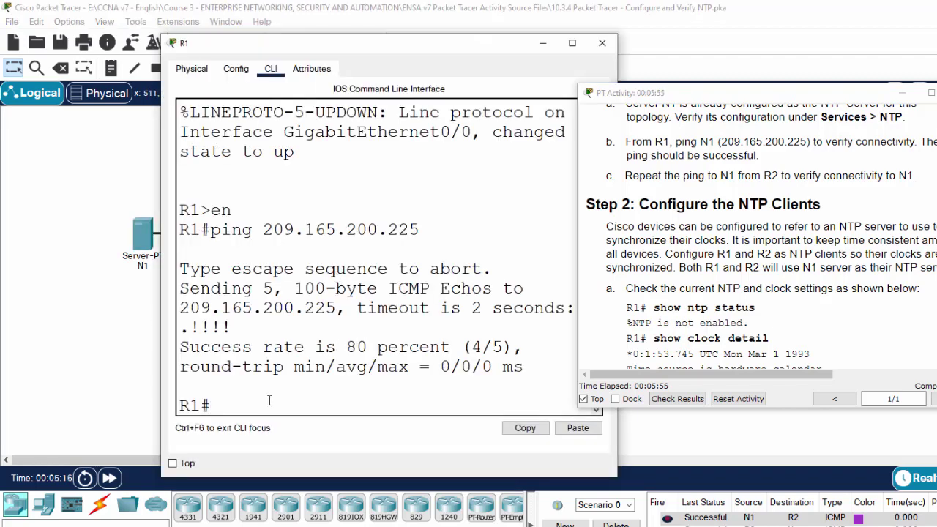
pyautogui.write('show ntp sta')
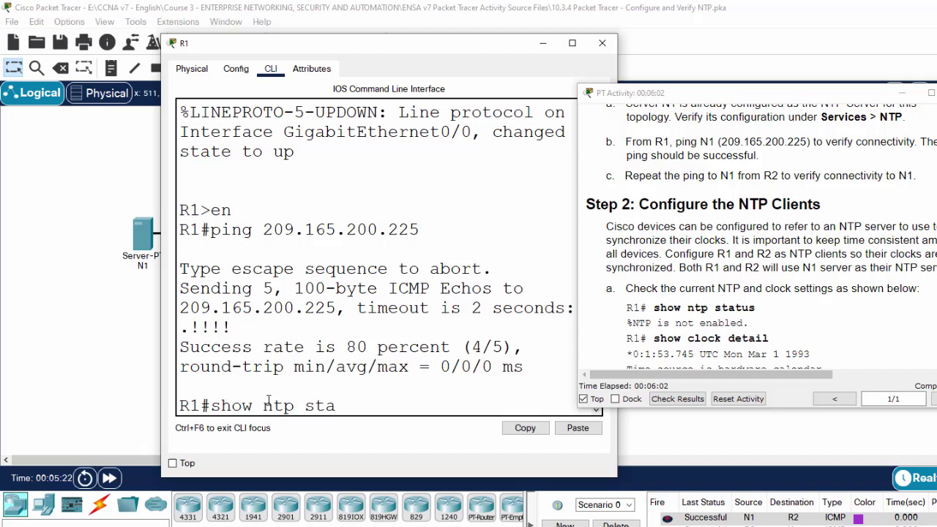
pyautogui.write('tus')
pyautogui.press('Return')
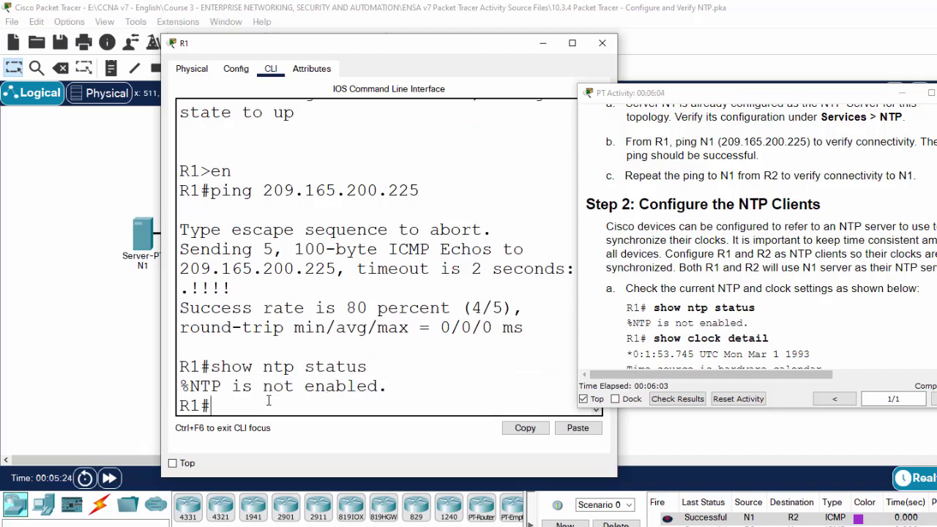
pyautogui.moveTo(189, 386); pyautogui.dragTo(402, 393)
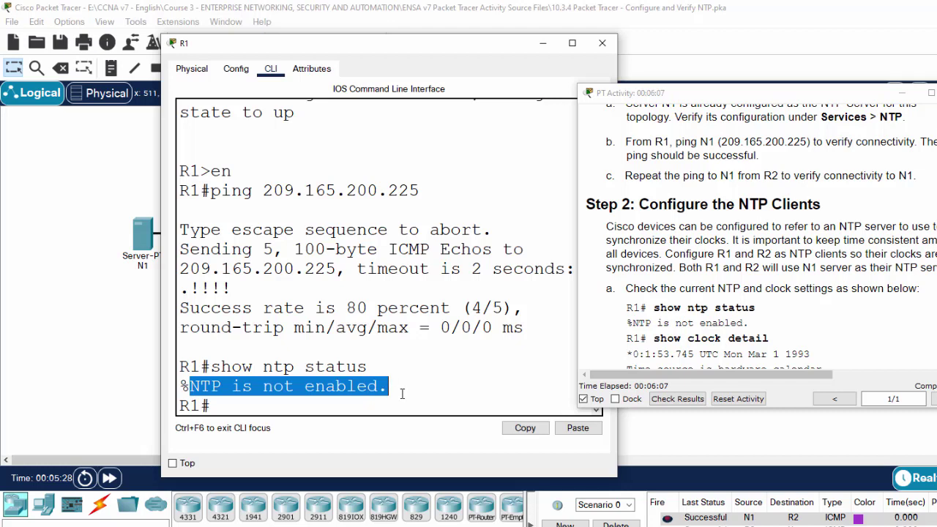
pyautogui.click(382, 382)
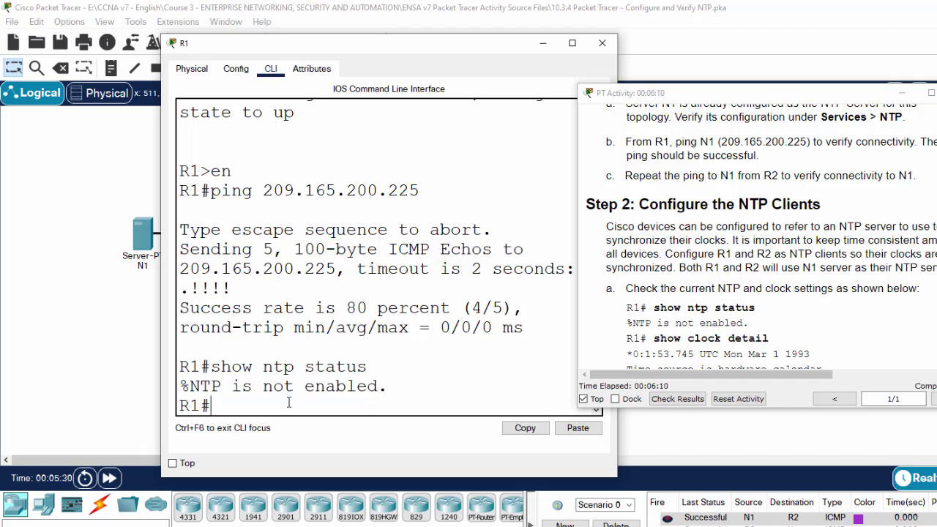
# Run show clock detail on R1: 12:5:37.222 UTC Mon Mar 1 1993 from the hardware calendar.
pyautogui.write('show clock deta')
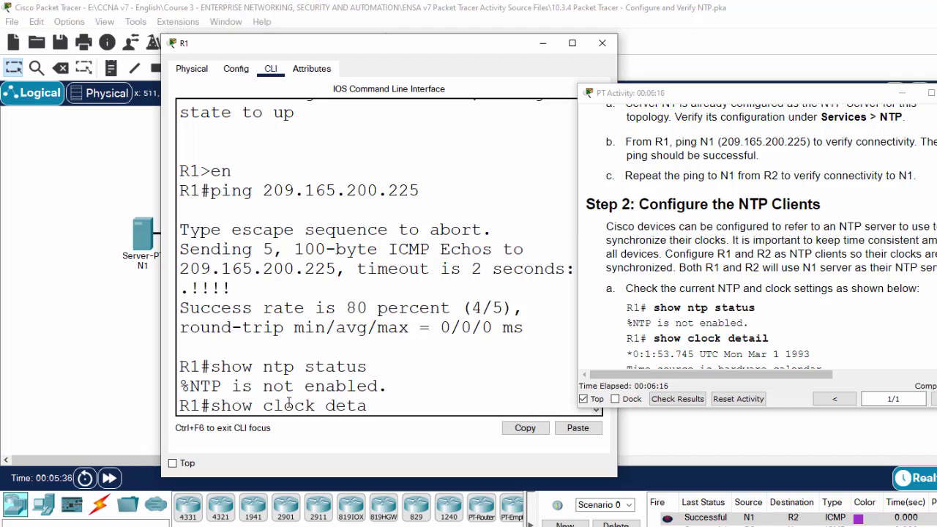
pyautogui.write('il')
pyautogui.press('Return')
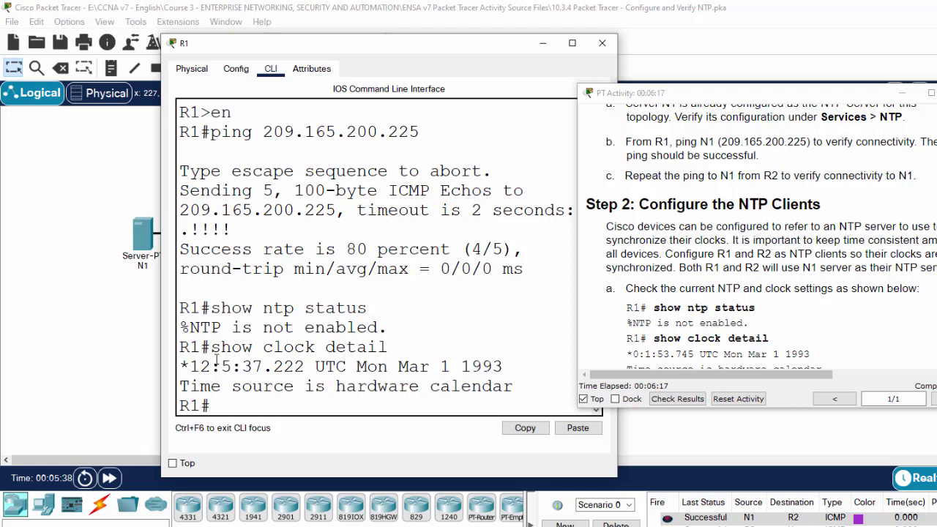
pyautogui.moveTo(189, 366); pyautogui.dragTo(504, 366)
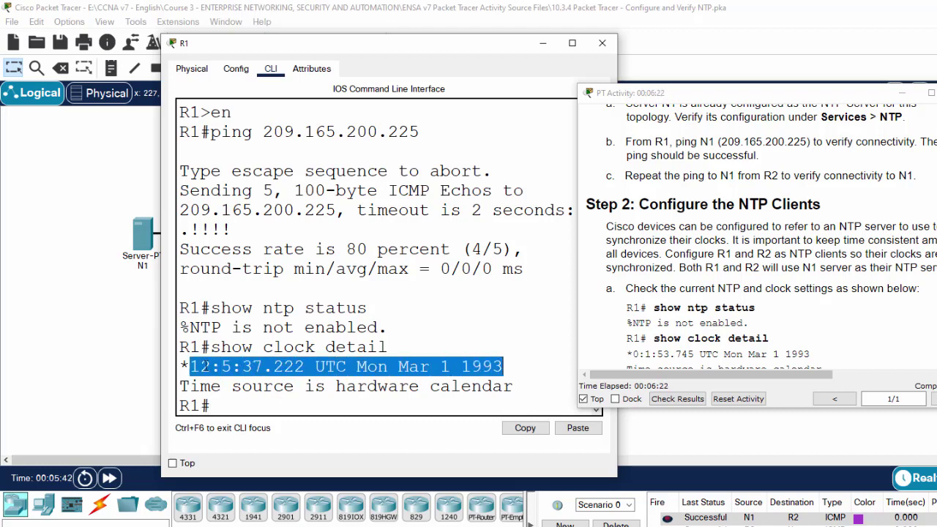
pyautogui.moveTo(180, 385); pyautogui.dragTo(505, 396)
pyautogui.click(445, 388)
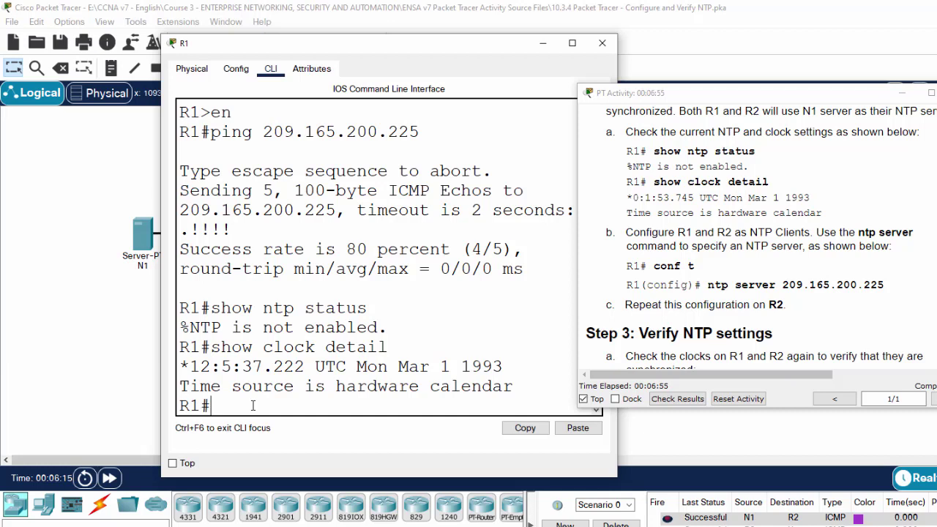
# Enter global configuration on R1 and add ntp server 209.165.200.225.
pyautogui.write('n t')
pyautogui.write('n')
pyautogui.write('nf t')
pyautogui.press('Return')
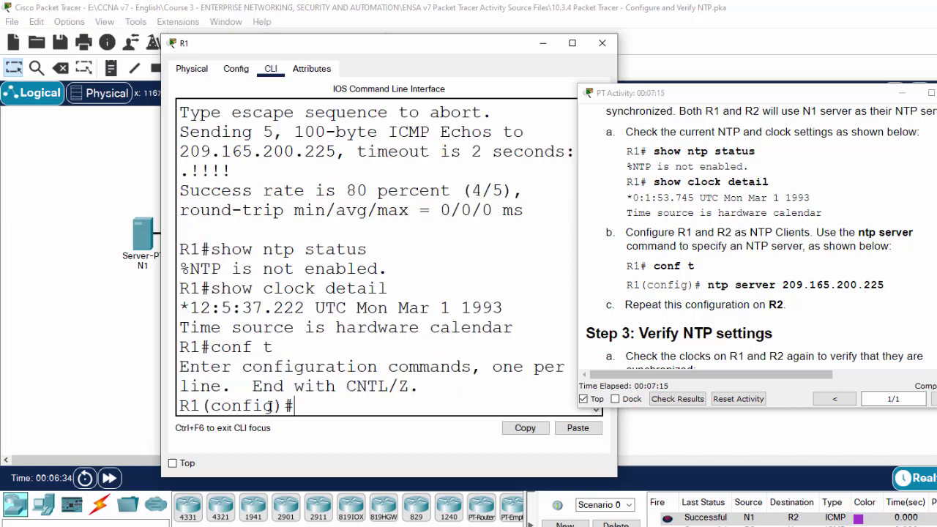
pyautogui.write('ntp server')
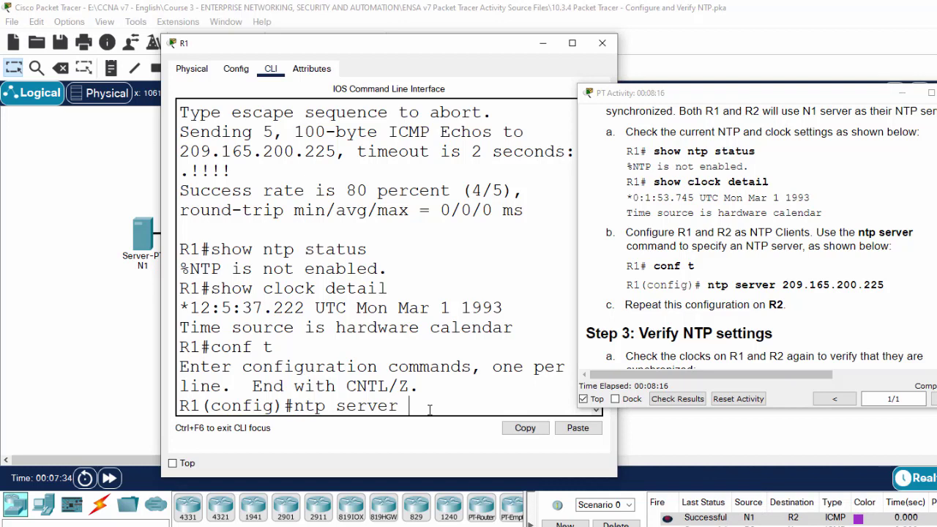
pyautogui.write('209.1')
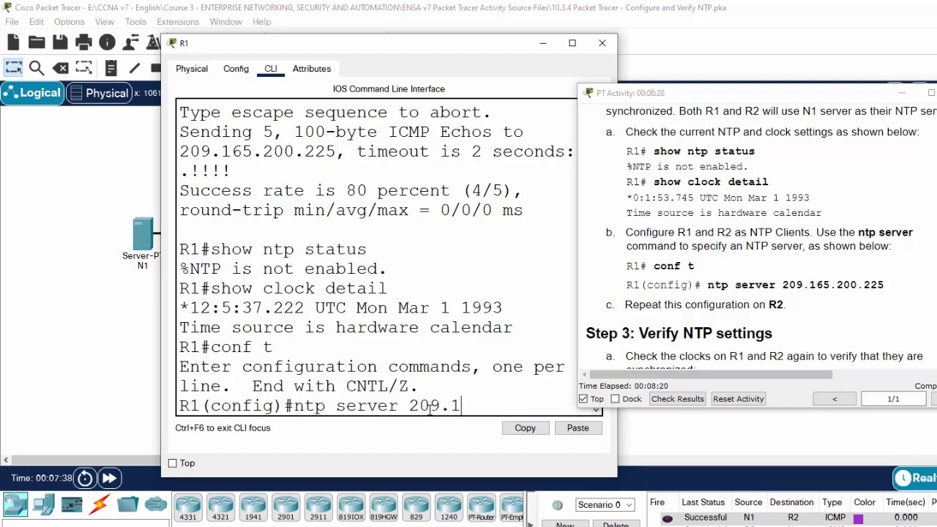
pyautogui.write('65.2')
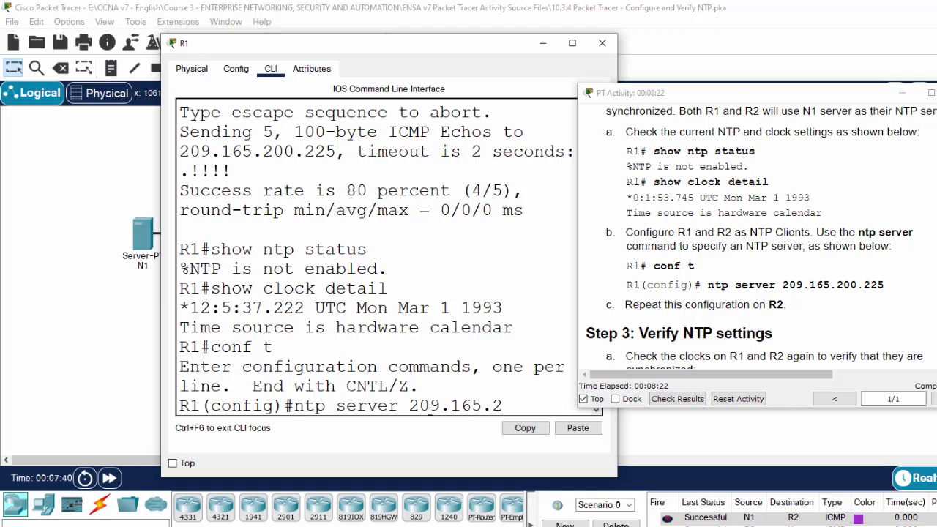
pyautogui.write('00.225')
pyautogui.press('Return')
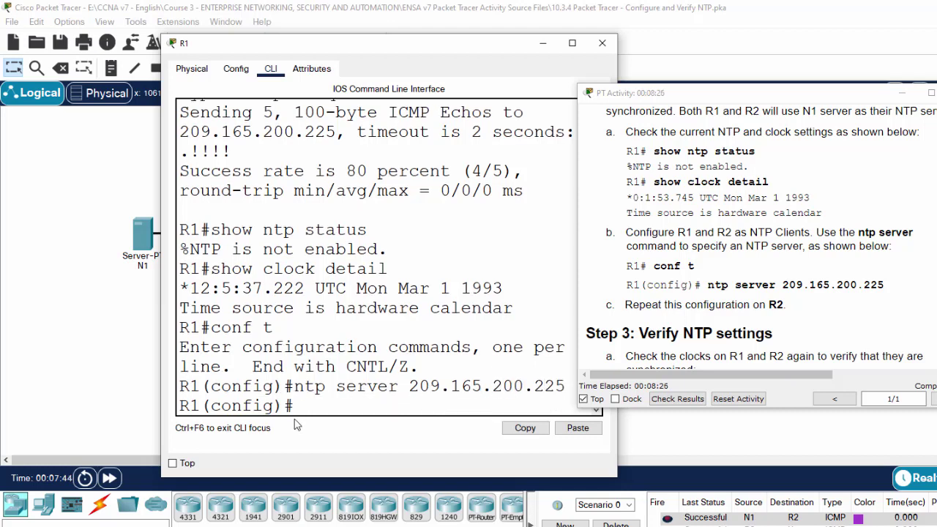
pyautogui.click(94, 376)
pyautogui.click(334, 274)
pyautogui.click(116, 372)
pyautogui.click(325, 205)
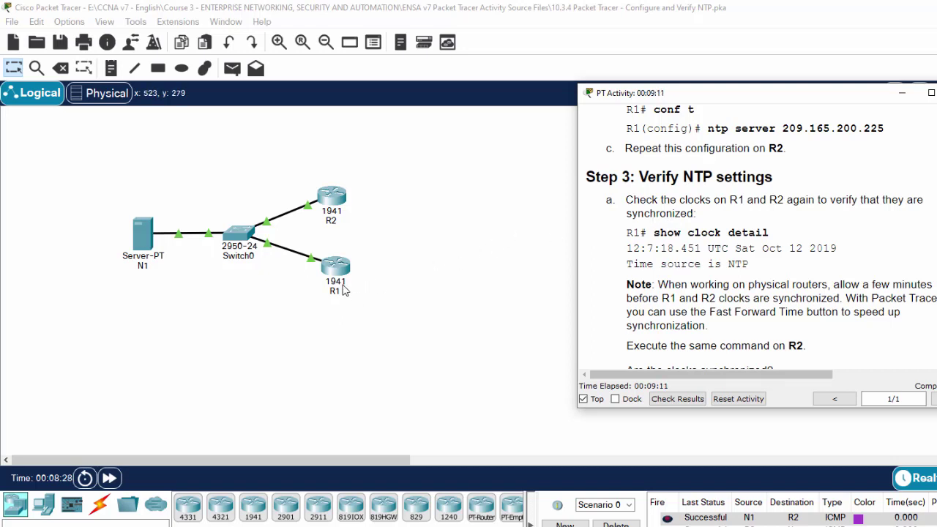
pyautogui.click(336, 278)
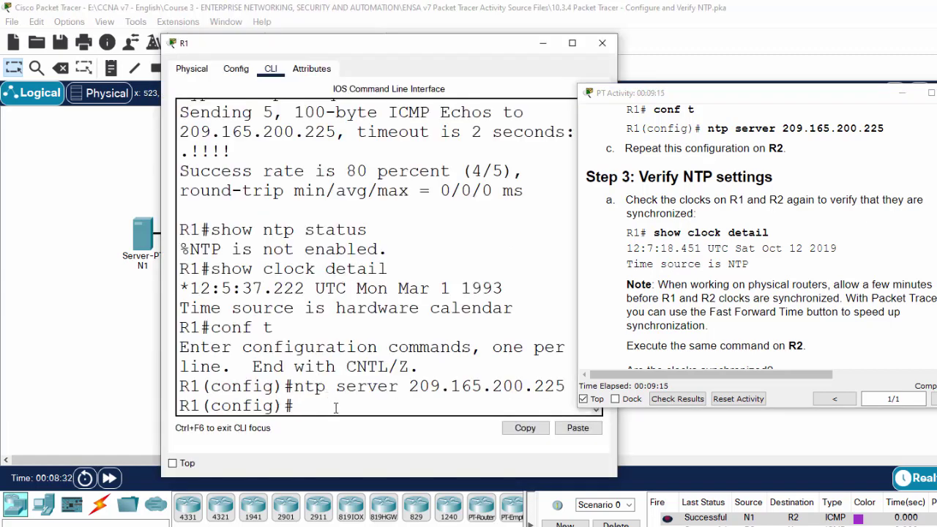
# Exit config mode and run show clock detail on R1, still hardware calendar at Mar 1 1993.
pyautogui.write('exit')
pyautogui.press('Return')
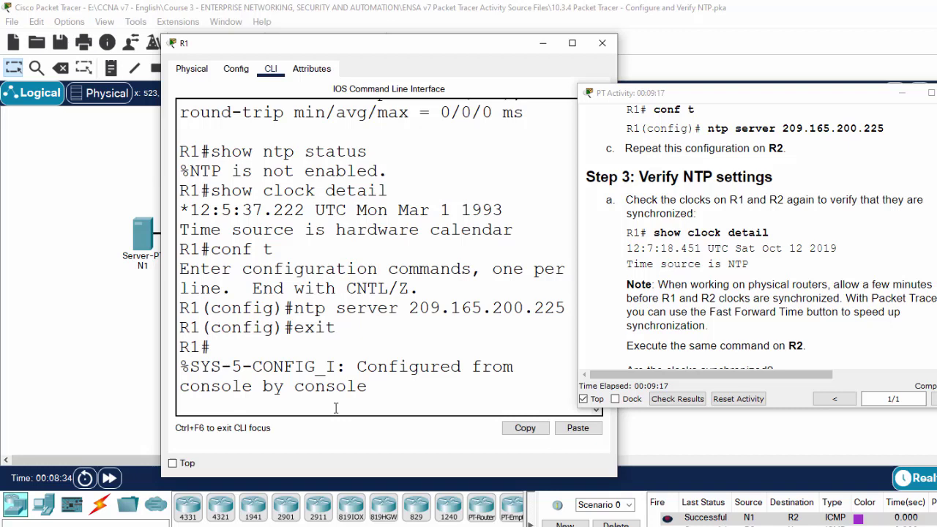
pyautogui.write('show')
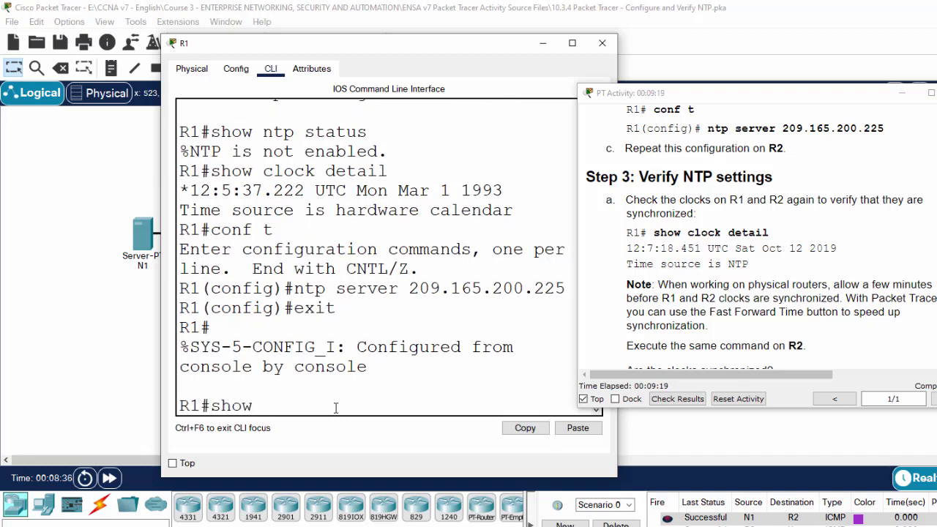
pyautogui.write(' clo')
pyautogui.press('Tab')
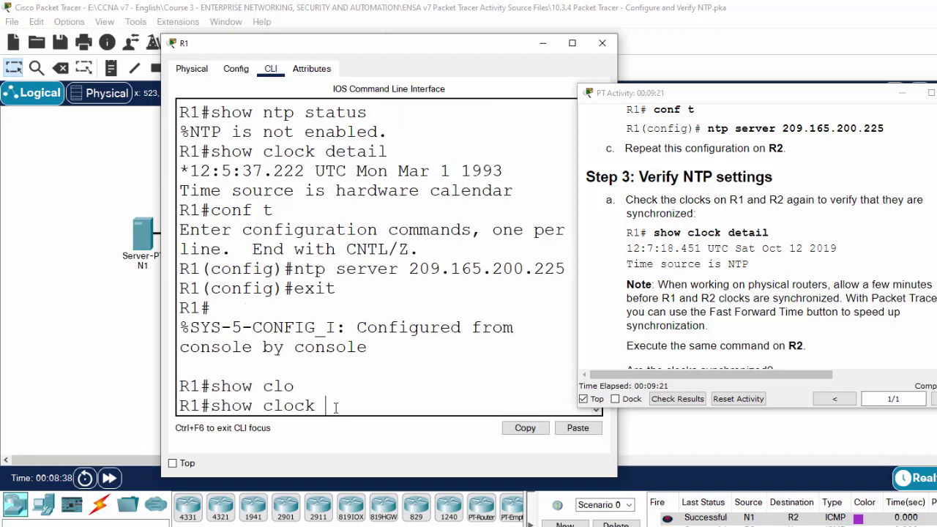
pyautogui.write('de')
pyautogui.press('Tab')
pyautogui.press('Return')
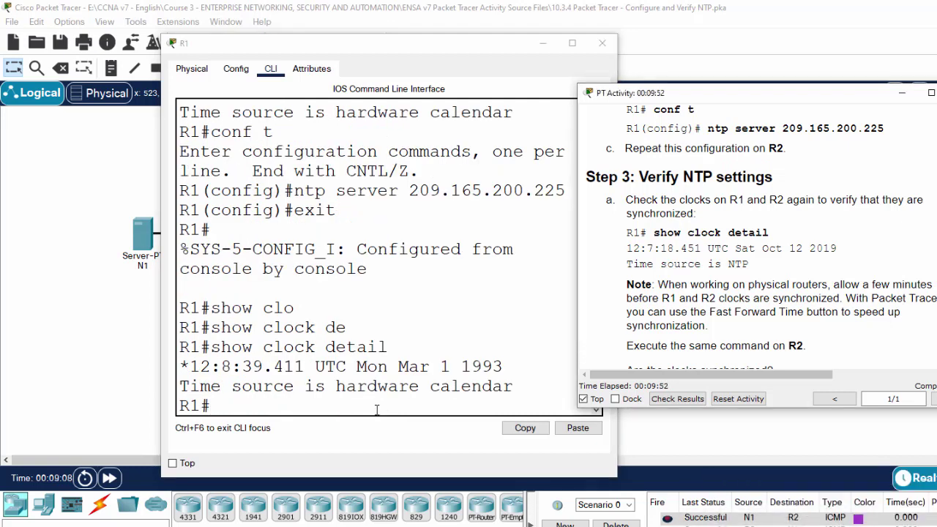
pyautogui.moveTo(180, 387); pyautogui.dragTo(479, 401)
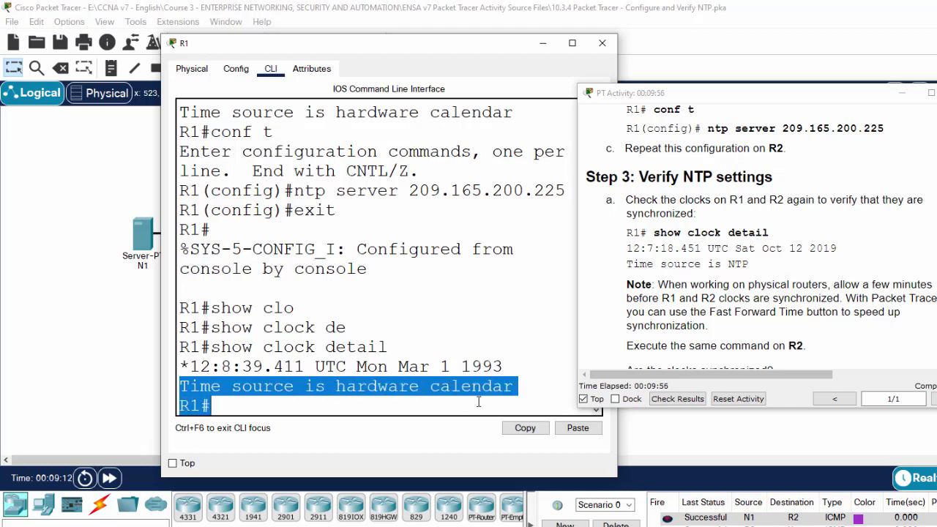
pyautogui.click(249, 407)
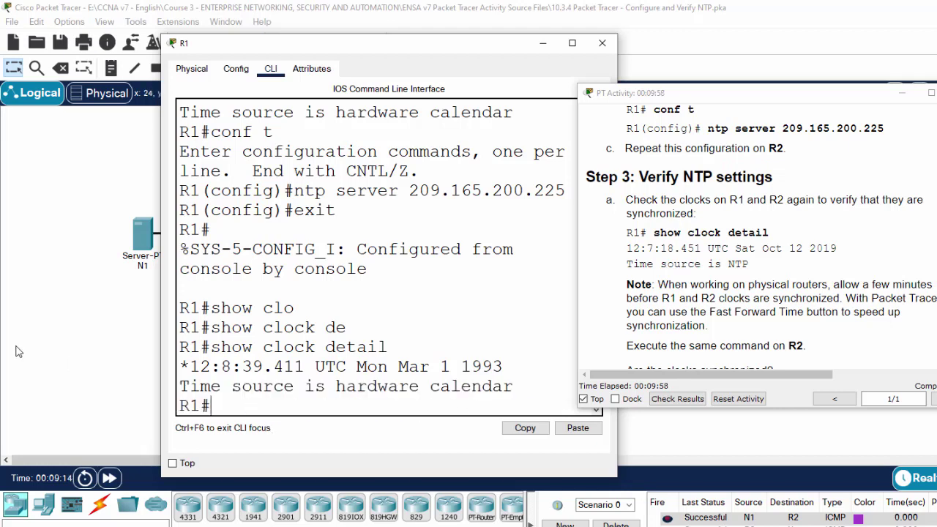
# Fast forward time and rerun show clock detail on R1: 23:6:58.5 UTC Sat Oct 12 2019 via NTP.
pyautogui.click(109, 478)
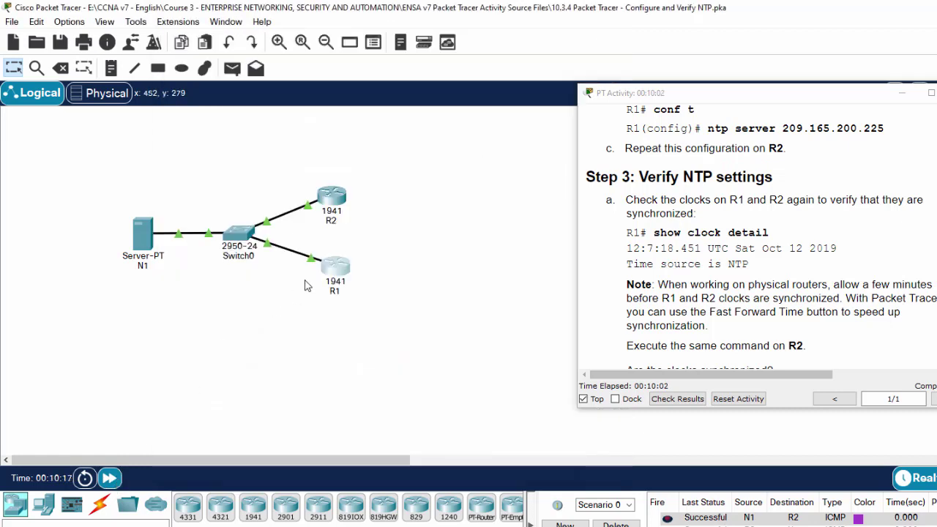
pyautogui.click(333, 268)
pyautogui.press('Up')
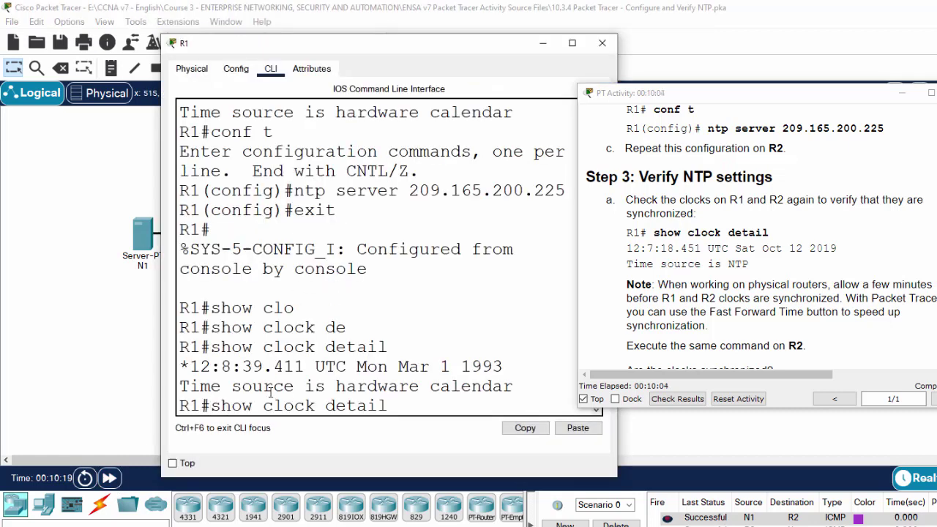
pyautogui.press('Return')
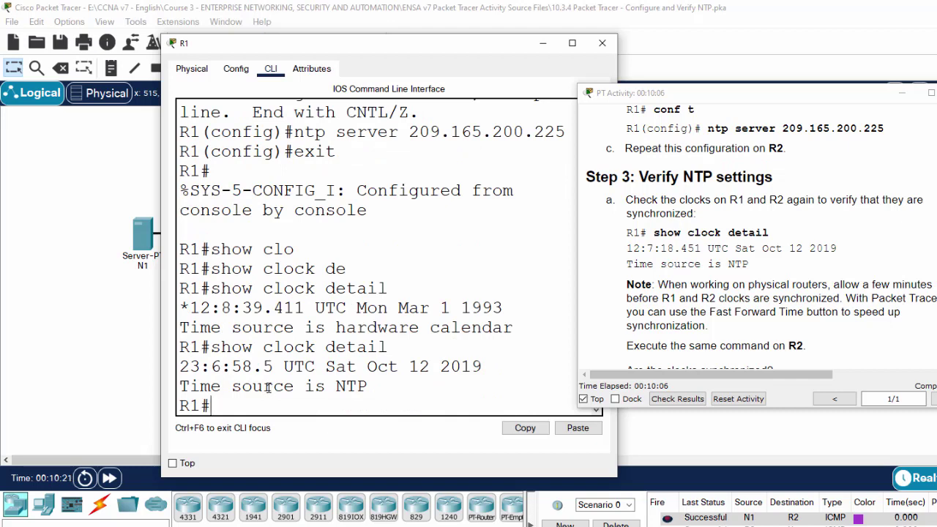
pyautogui.moveTo(180, 366); pyautogui.dragTo(484, 369)
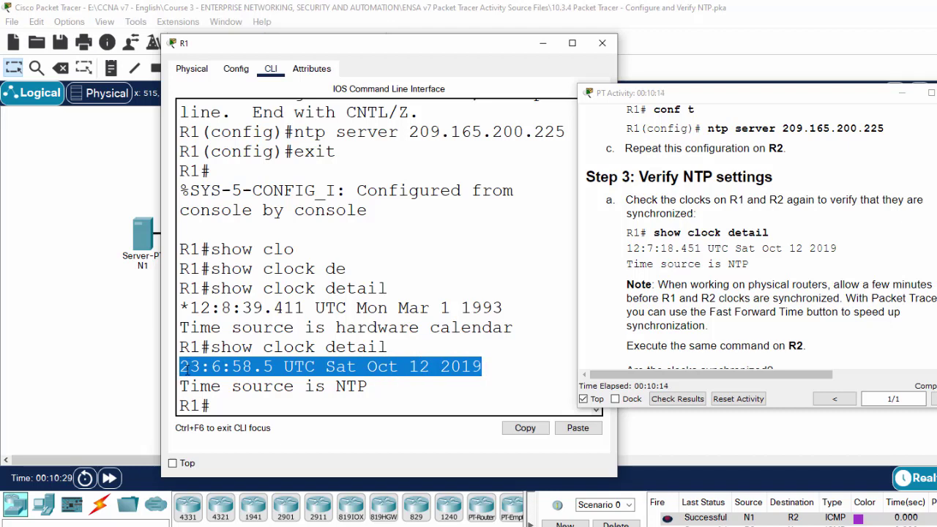
pyautogui.moveTo(183, 385); pyautogui.dragTo(375, 384)
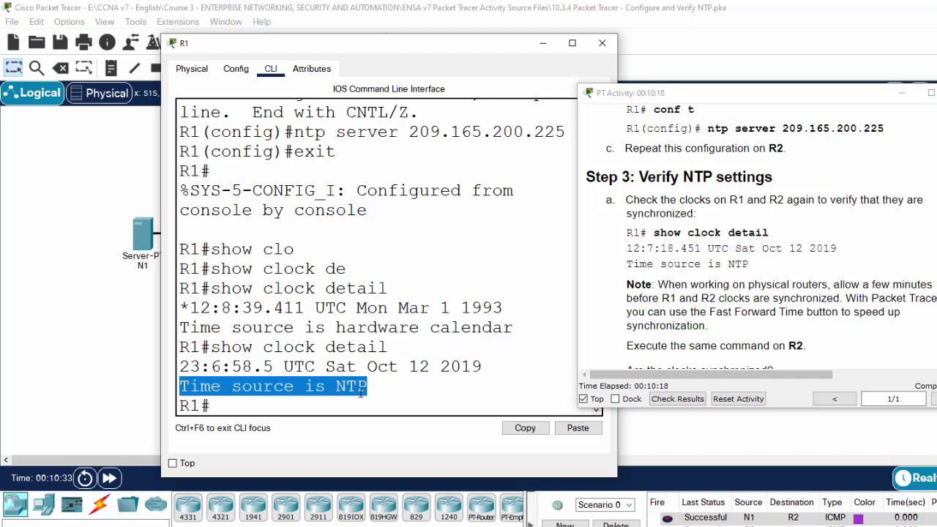
# Open R2's command line and leave configuration mode.
pyautogui.click(139, 328)
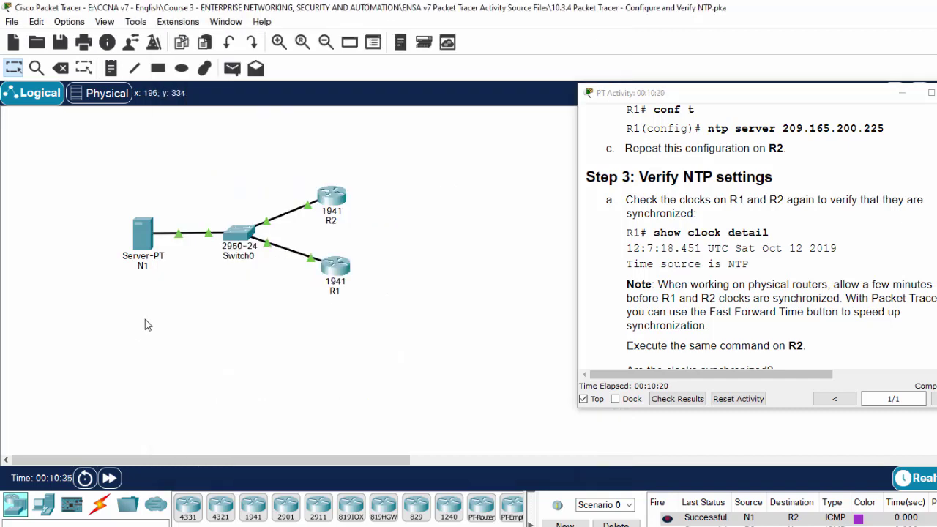
pyautogui.click(335, 200)
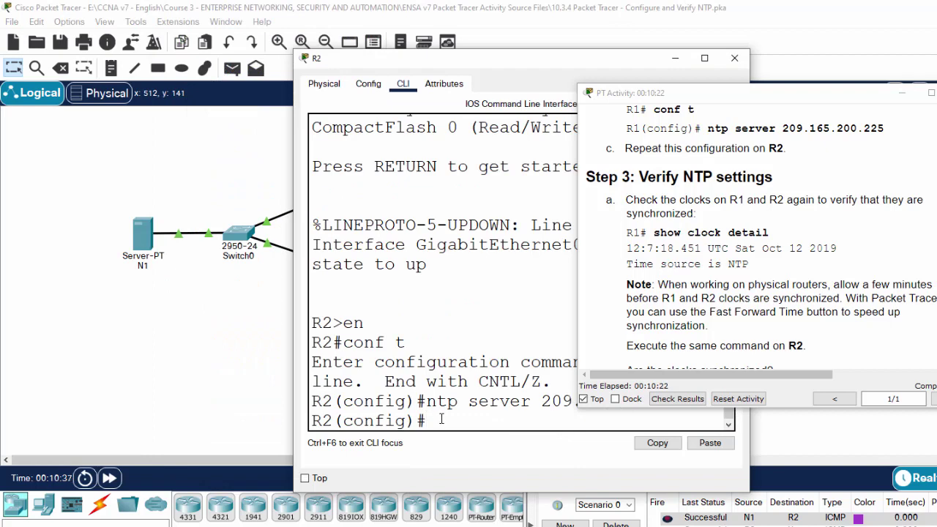
pyautogui.press('Return')
pyautogui.press('Return')
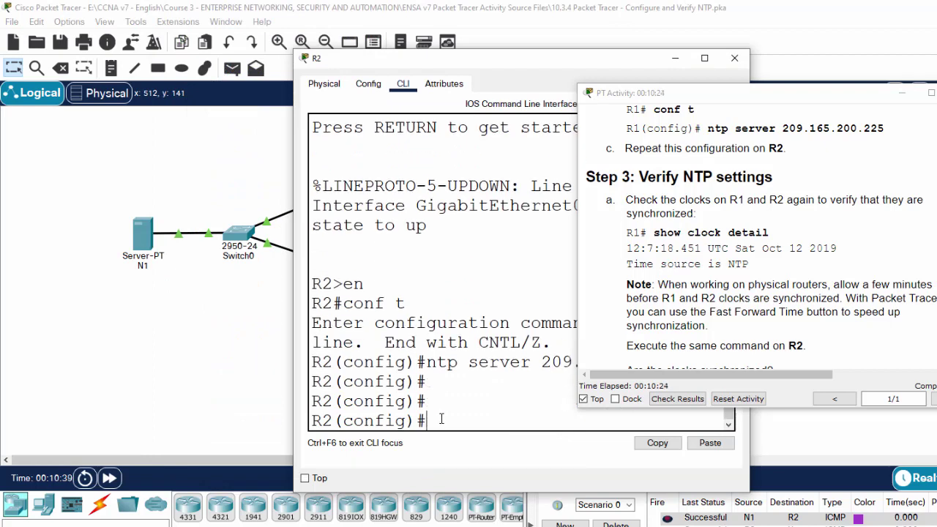
pyautogui.write('exit')
pyautogui.press('Return')
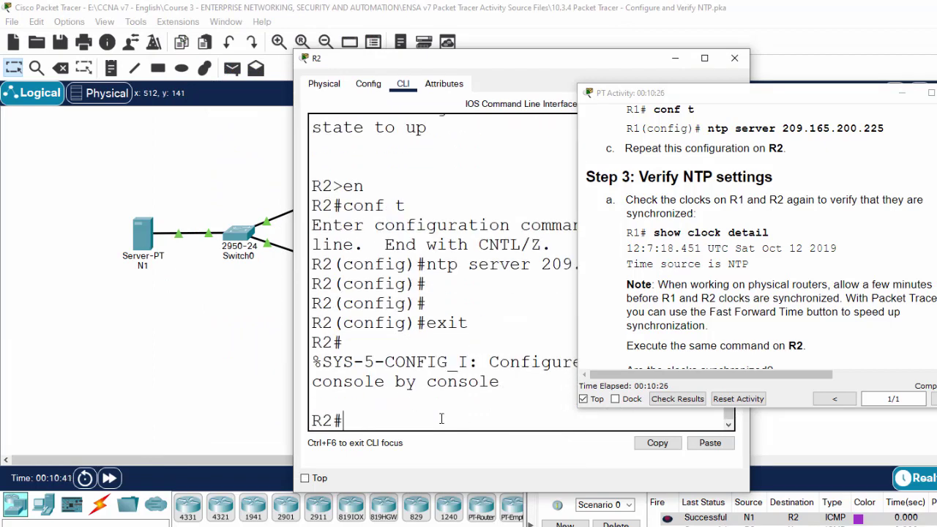
# Run show clock detail on R2: 23:7:23.473 UTC Sat Oct 12 2019 with NTP as time source.
pyautogui.write('show cl')
pyautogui.press('Tab')
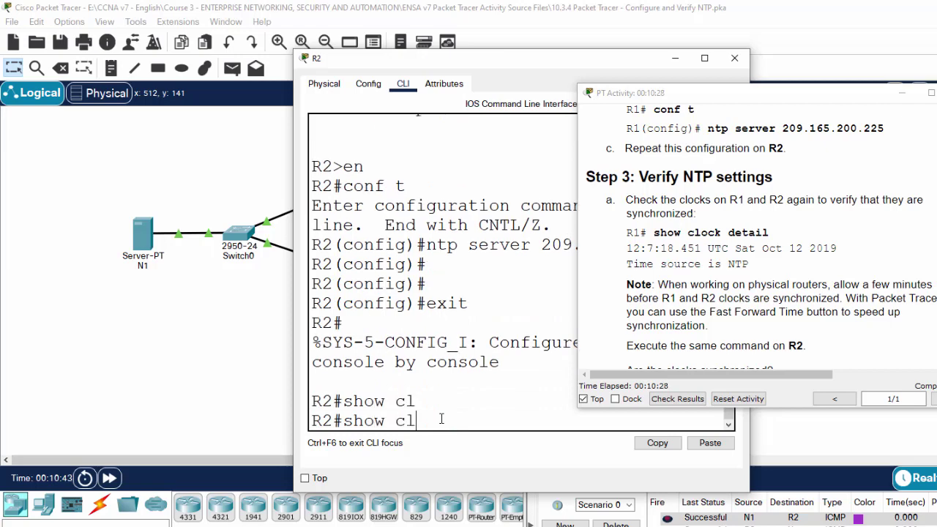
pyautogui.write('ock de')
pyautogui.press('Return')
pyautogui.press('Return')
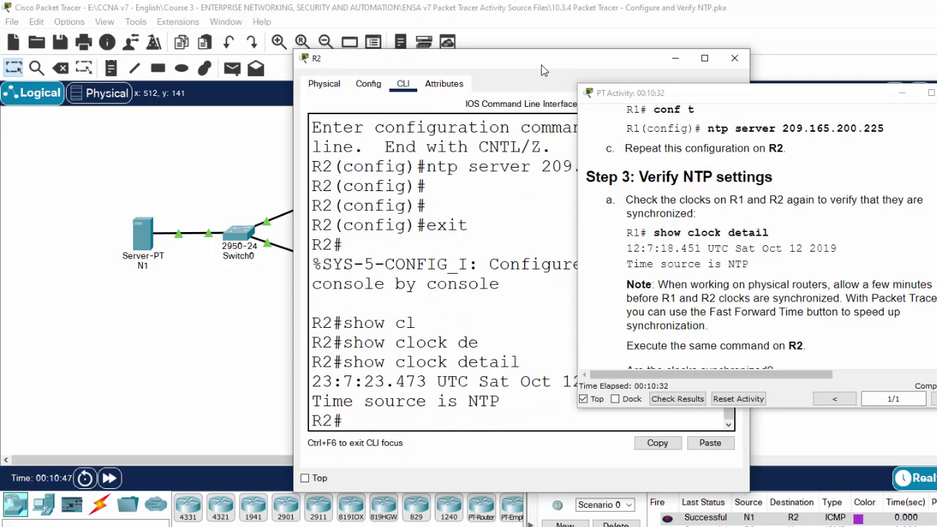
pyautogui.moveTo(528, 61); pyautogui.dragTo(455, 44)
pyautogui.moveTo(242, 378); pyautogui.dragTo(301, 382)
pyautogui.doubleClick(410, 383)
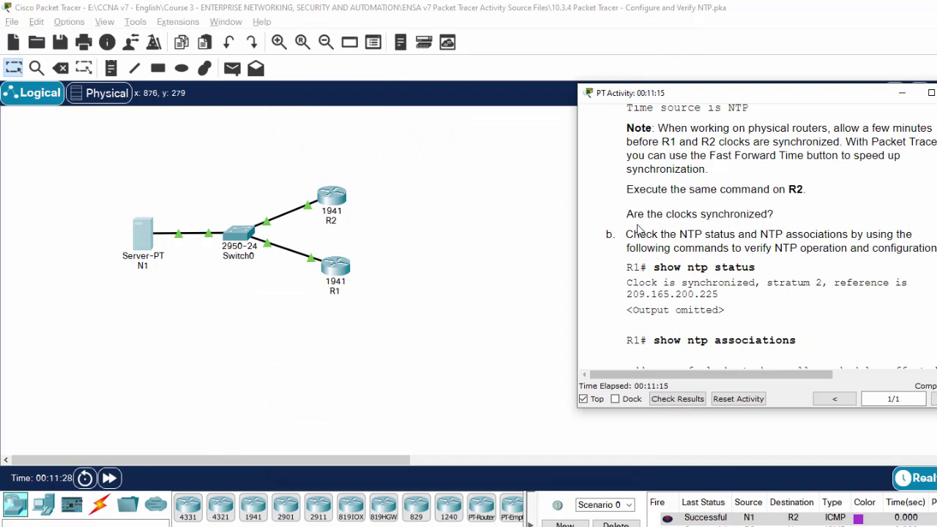
# Confirm N1's NTP service is On with its clock at 11:08 PM Oct 12 2019.
pyautogui.moveTo(627, 219); pyautogui.dragTo(774, 218)
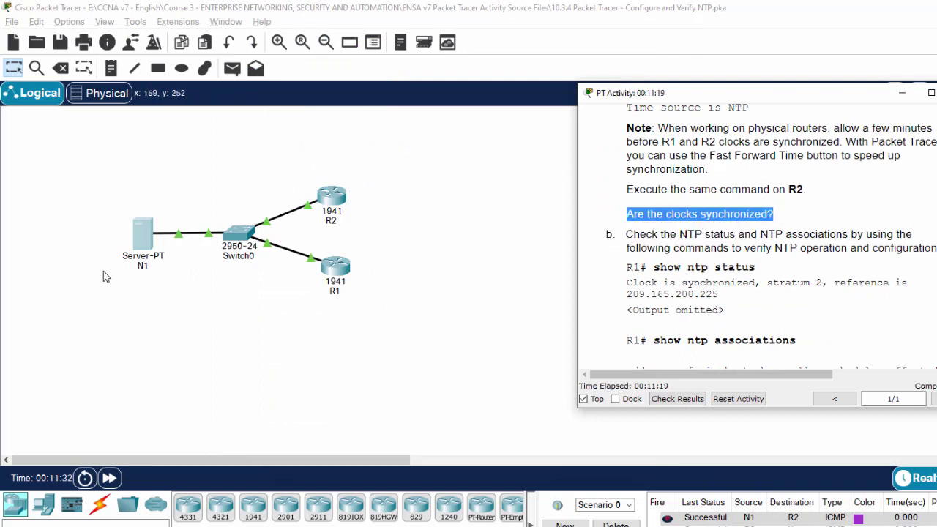
pyautogui.click(109, 235)
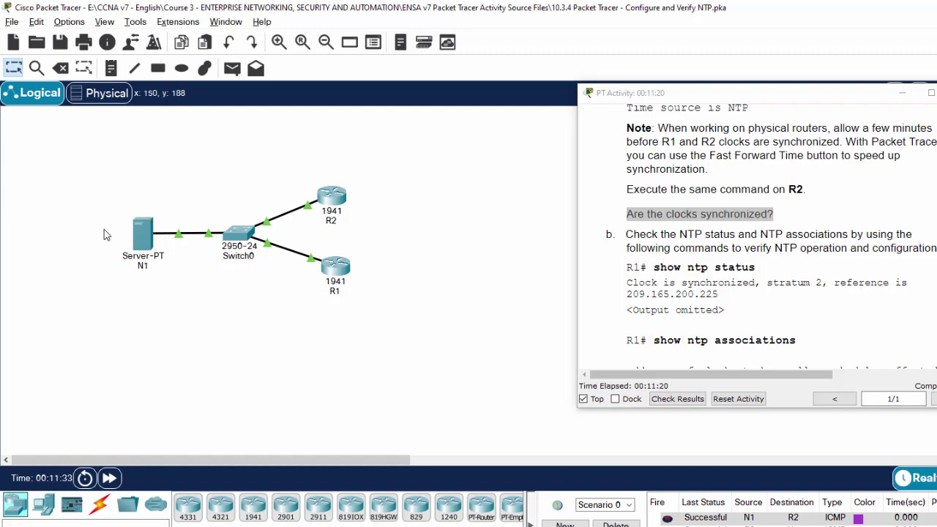
pyautogui.click(144, 246)
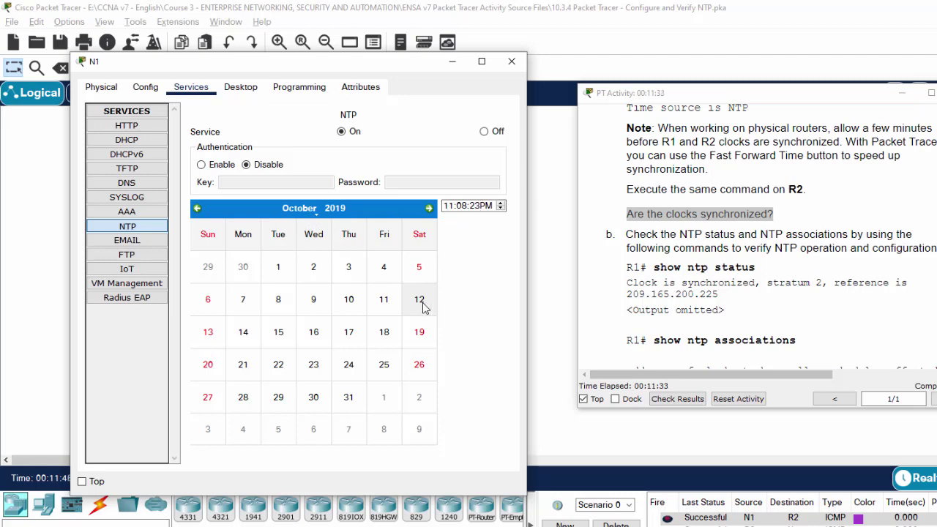
pyautogui.click(453, 61)
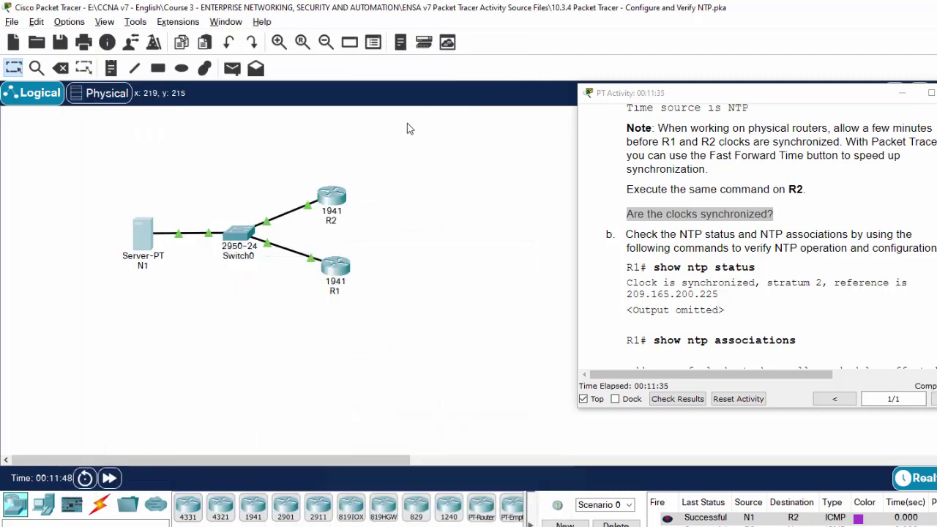
# Review R1's clock detail showing 23:6:58.5 UTC Sat Oct 12 2019 sourced from NTP.
pyautogui.click(346, 268)
pyautogui.click(314, 362)
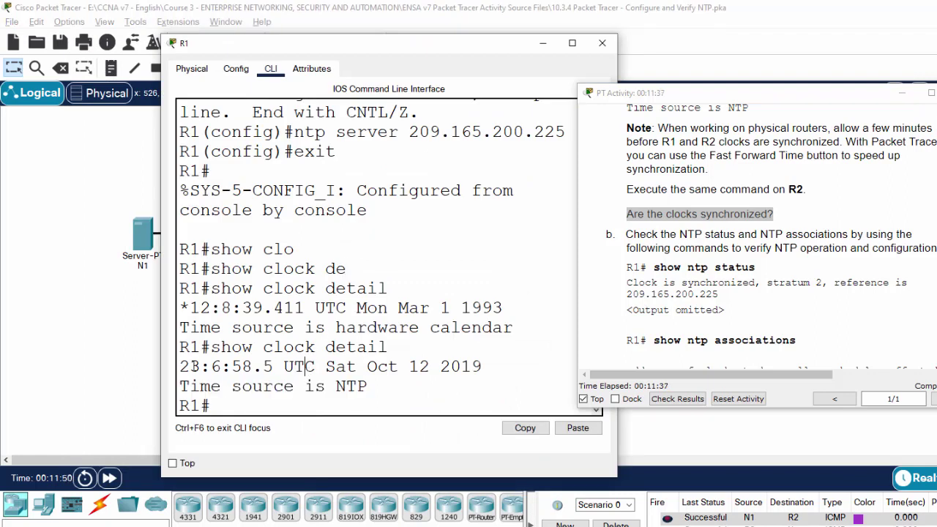
pyautogui.moveTo(368, 367); pyautogui.dragTo(490, 367)
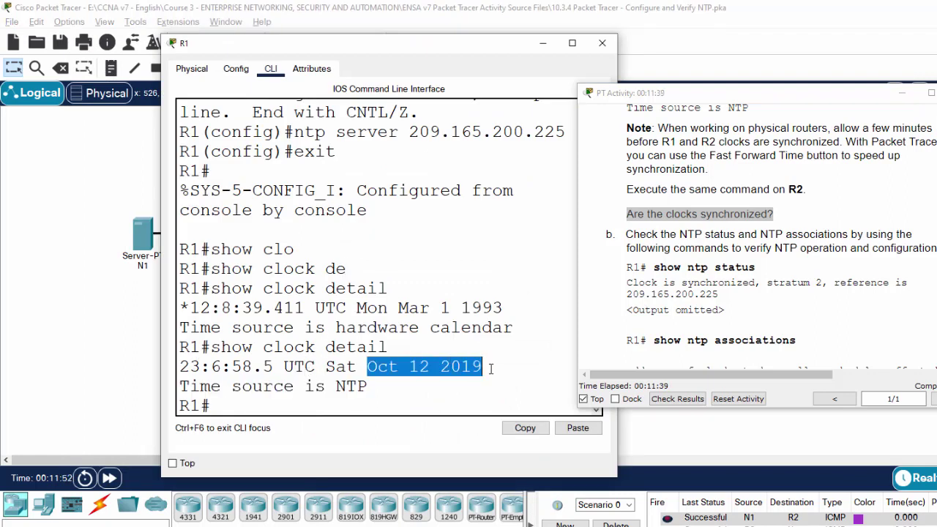
pyautogui.click(330, 371)
pyautogui.moveTo(282, 366); pyautogui.dragTo(180, 366)
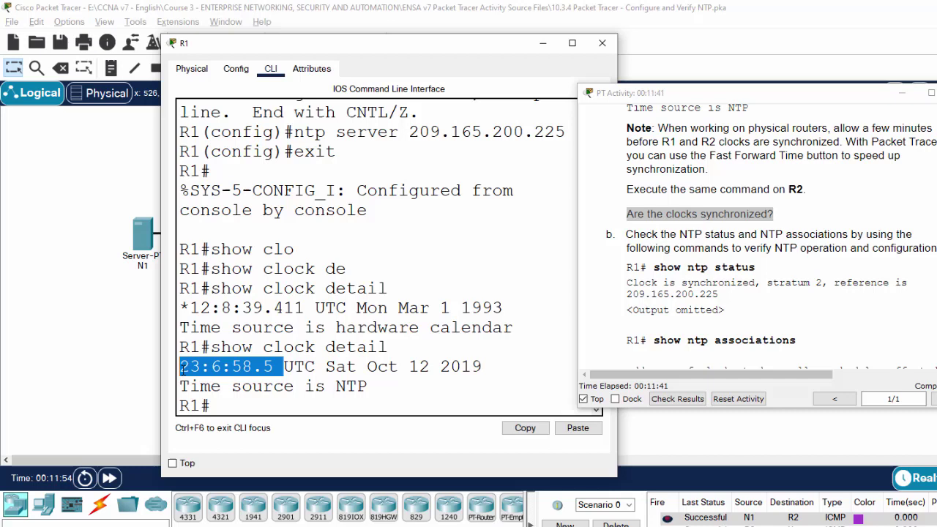
pyautogui.click(444, 397)
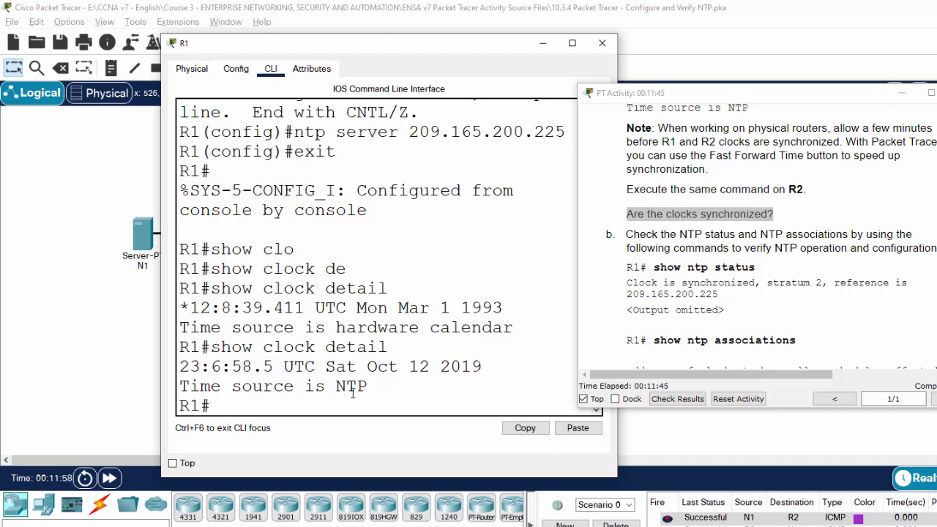
pyautogui.click(649, 249)
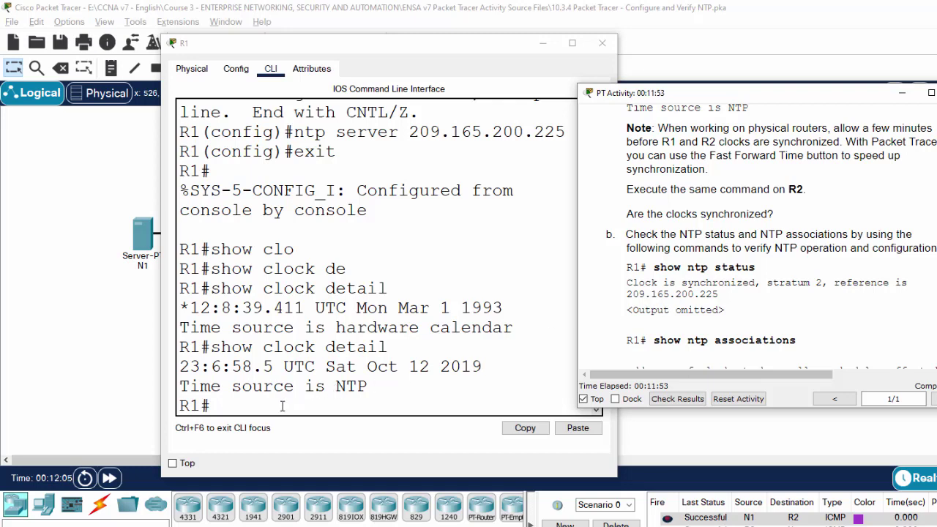
# Run show ntp status on R1: synchronized, stratum 16, reference 209.165.200.225.
pyautogui.click(282, 405)
pyautogui.write('show nt')
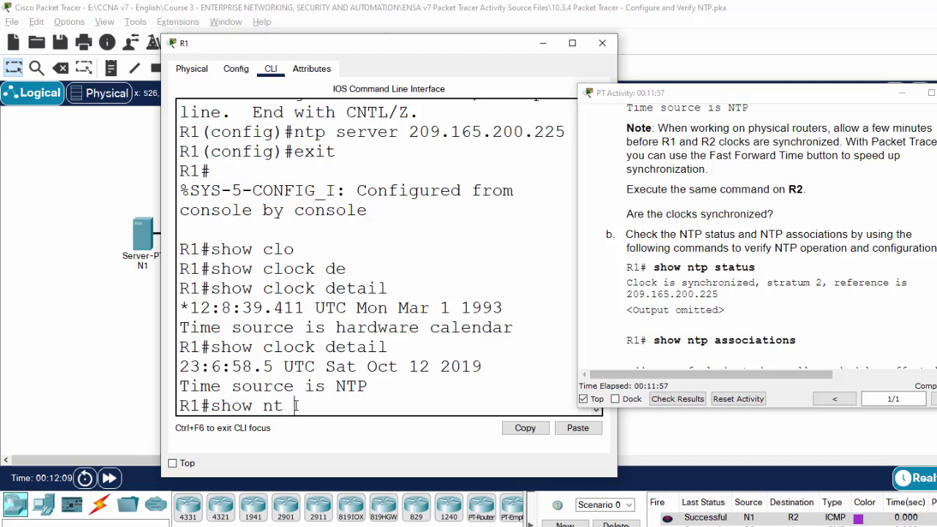
pyautogui.press('BackSpace')
pyautogui.write('p st')
pyautogui.press('Tab')
pyautogui.press('Return')
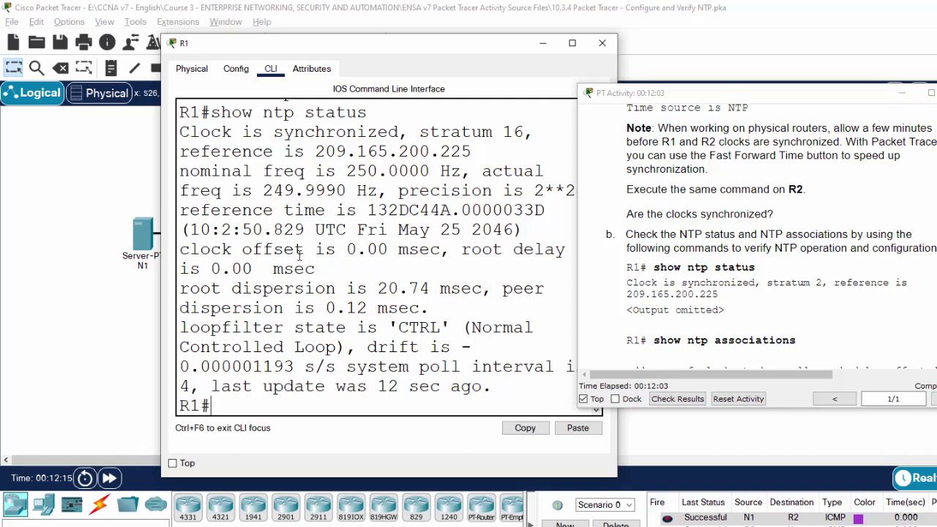
pyautogui.scroll(2, 308, 256)
pyautogui.moveTo(189, 210); pyautogui.dragTo(524, 210)
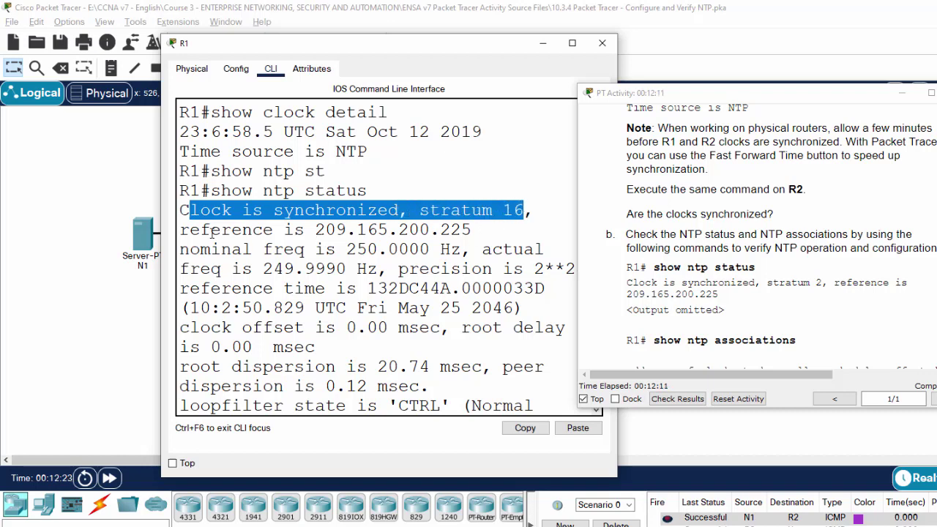
pyautogui.tripleClick(181, 230)
pyautogui.moveTo(325, 243); pyautogui.dragTo(474, 230)
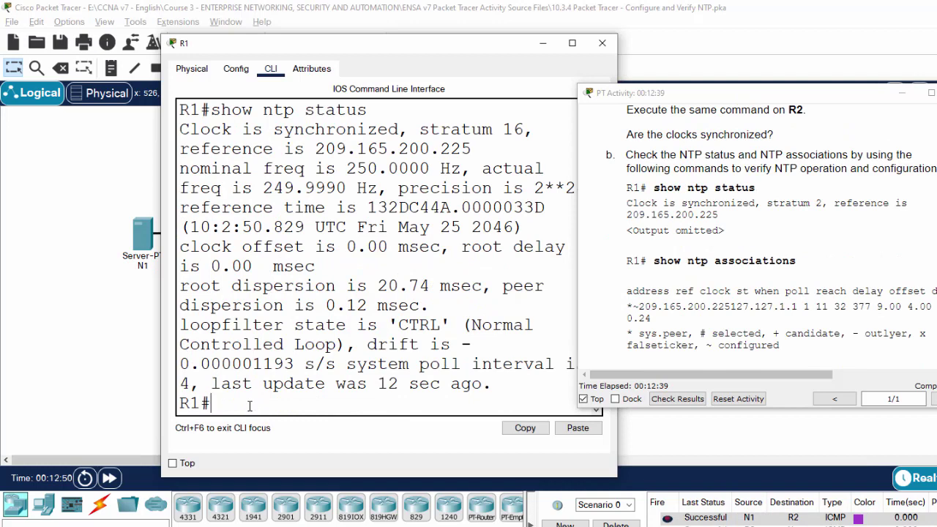
# Run show ntp associations on R1's console.
pyautogui.write('show ntp a')
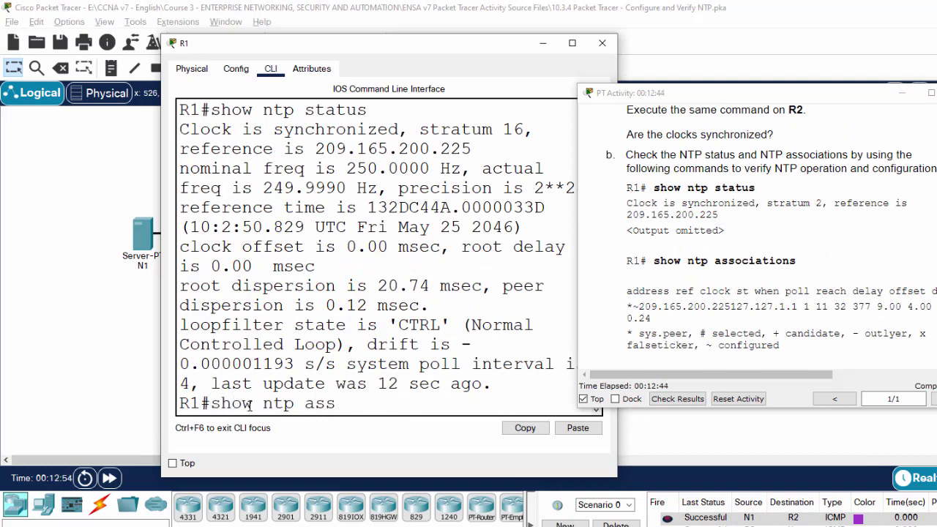
pyautogui.write('ss')
pyautogui.press('Tab')
pyautogui.press('Return')
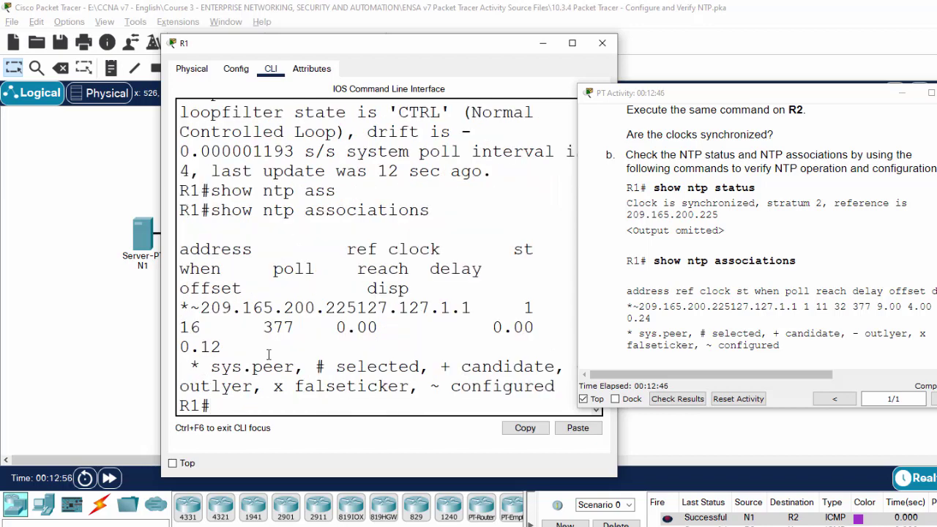
# Widen R1's console and highlight the ref clock column and sys.peer legend in the associations output.
pyautogui.moveTo(713, 91); pyautogui.dragTo(787, 71)
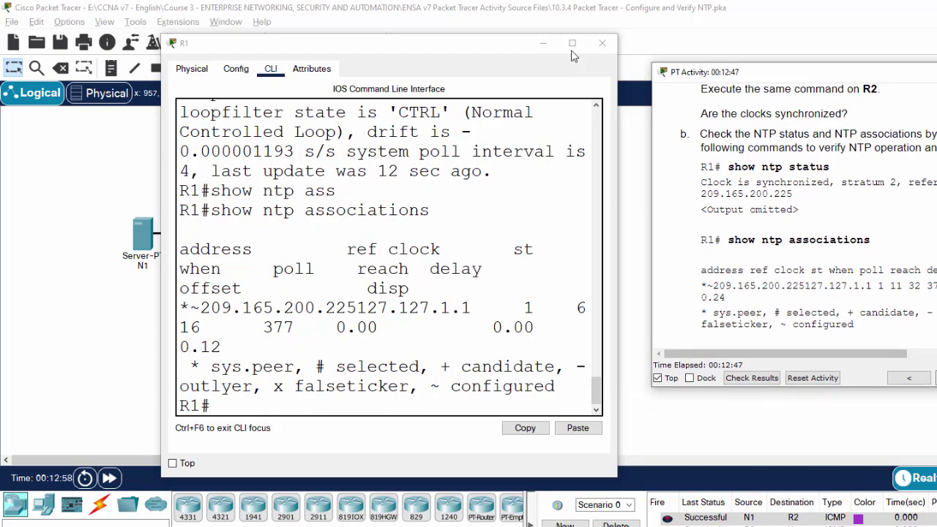
pyautogui.moveTo(162, 89); pyautogui.dragTo(46, 89)
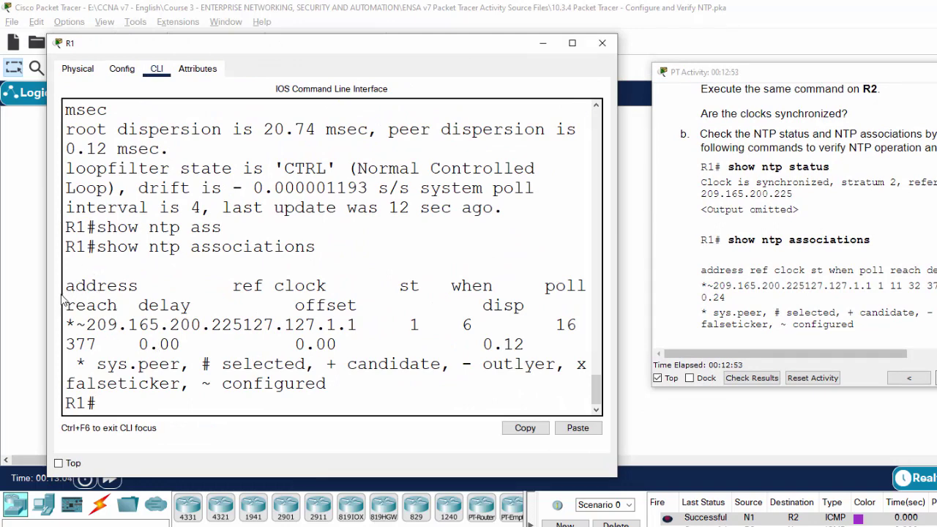
pyautogui.moveTo(240, 286); pyautogui.dragTo(327, 286)
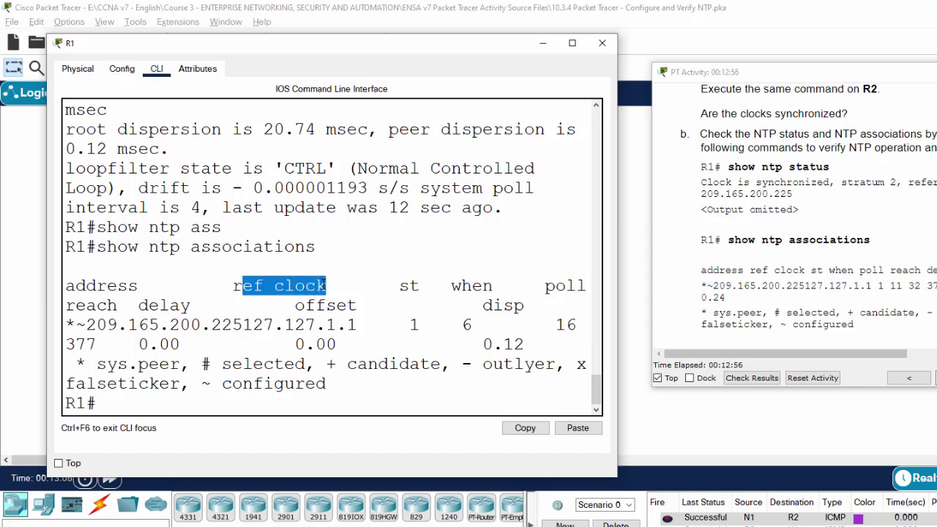
pyautogui.moveTo(95, 363); pyautogui.dragTo(329, 397)
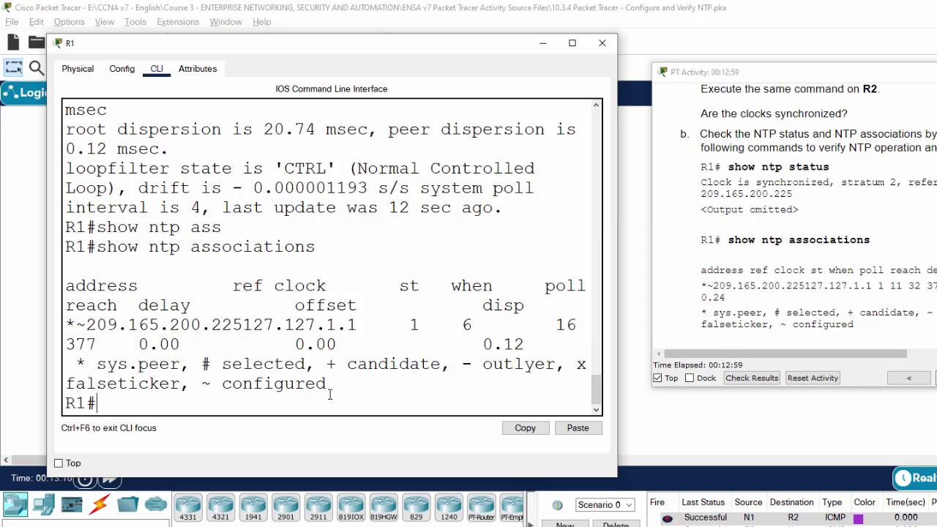